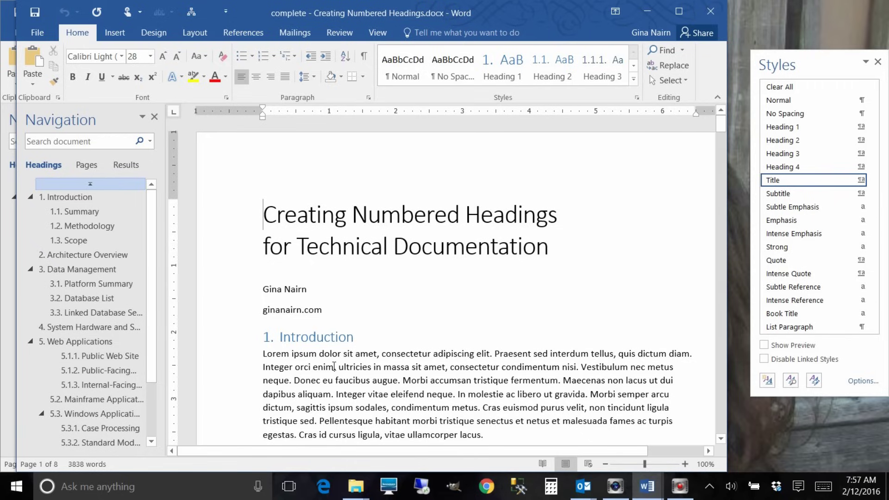
Step: Confirm that 1. Introduction uses Heading 1, then review the numbered headings in the document and Navigation pane
{"action": "left_click", "coordinate": [286, 341]}
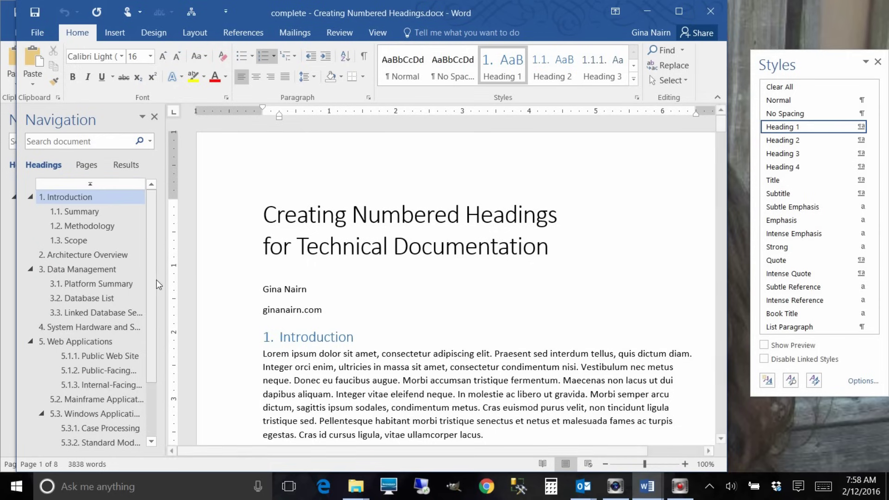
{"action": "scroll", "coordinate": [318, 364], "scroll_direction": "down", "scroll_amount": 6}
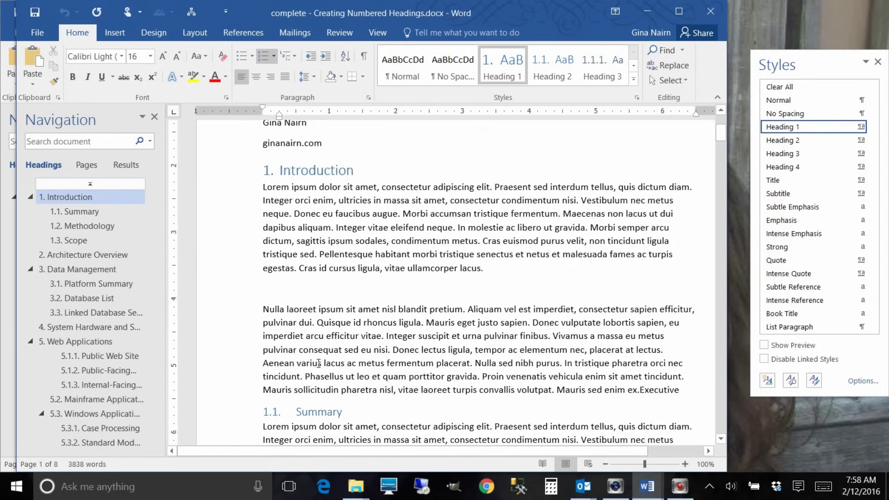
{"action": "scroll", "coordinate": [301, 267], "scroll_direction": "up", "scroll_amount": 3}
{"action": "scroll", "coordinate": [301, 267], "scroll_direction": "up", "scroll_amount": 2}
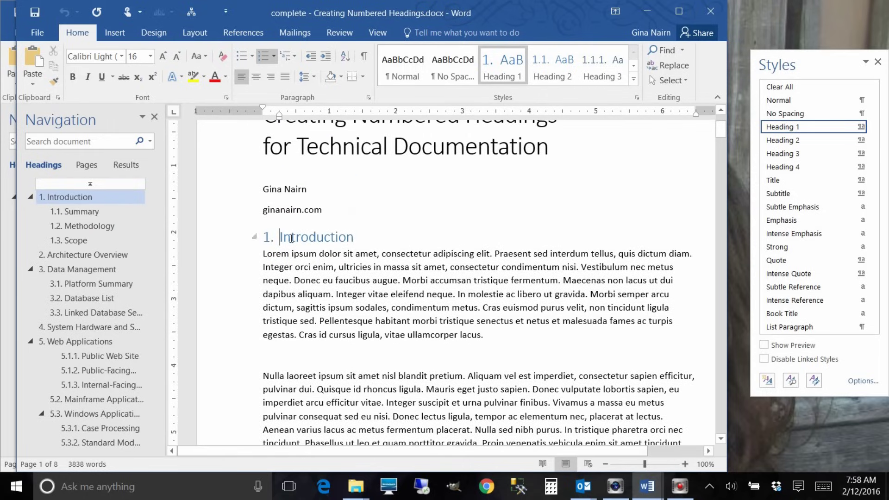
{"action": "scroll", "coordinate": [283, 254], "scroll_direction": "down", "scroll_amount": 3}
{"action": "scroll", "coordinate": [282, 256], "scroll_direction": "down", "scroll_amount": 8}
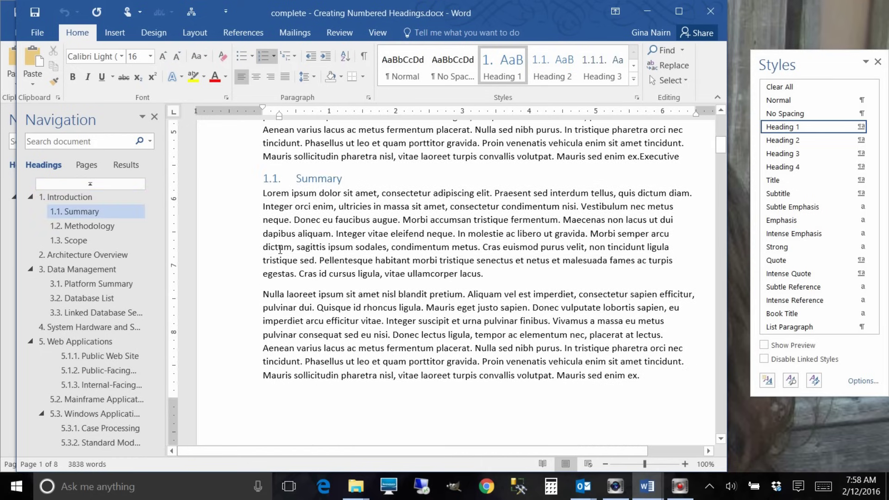
{"action": "scroll", "coordinate": [277, 244], "scroll_direction": "down", "scroll_amount": 8}
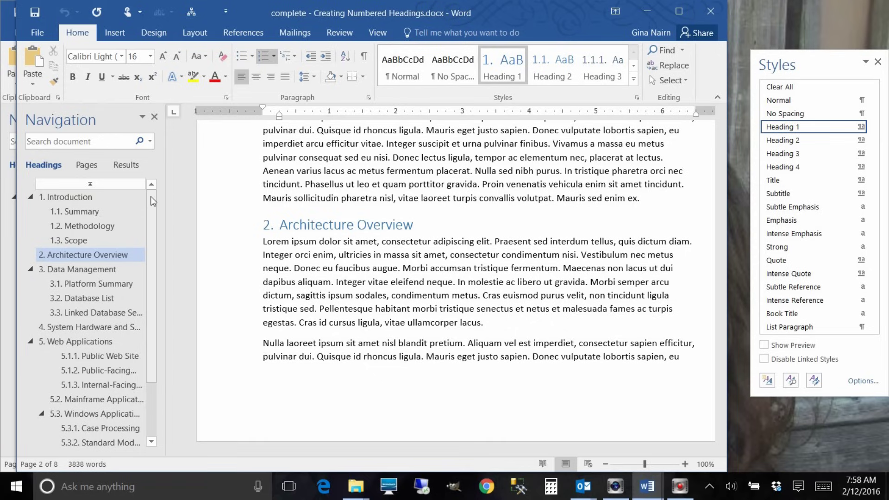
{"action": "mouse_move", "coordinate": [153, 201]}
{"action": "left_mouse_down"}
{"action": "mouse_move", "coordinate": [153, 262]}
{"action": "mouse_move", "coordinate": [151, 215]}
{"action": "left_mouse_up"}
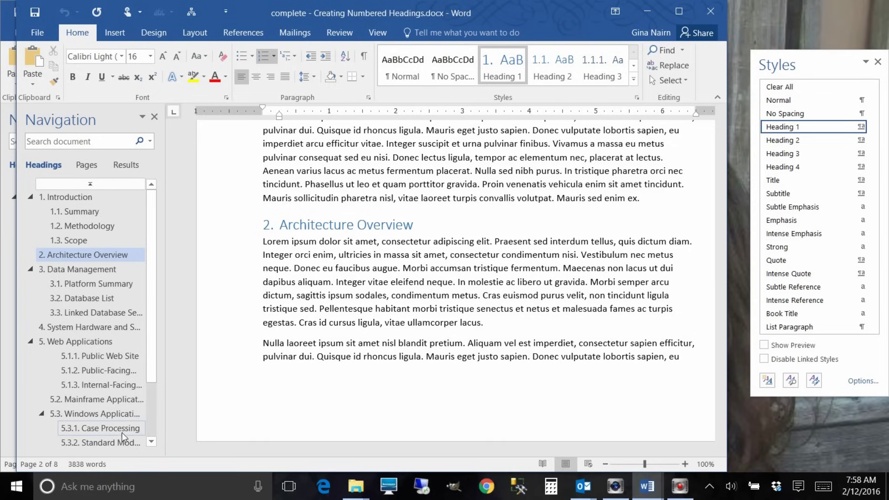
{"action": "left_click_drag", "start_coordinate": [152, 338], "coordinate": [155, 402]}
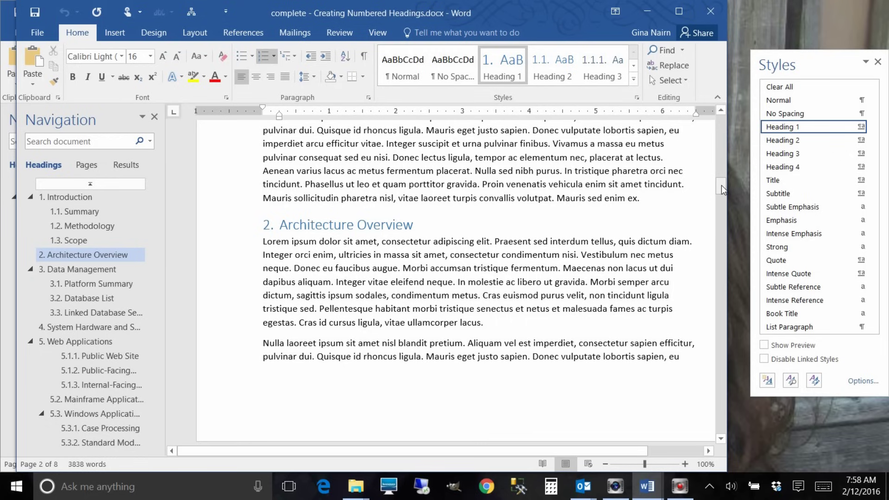
{"action": "left_click_drag", "start_coordinate": [720, 189], "coordinate": [725, 130]}
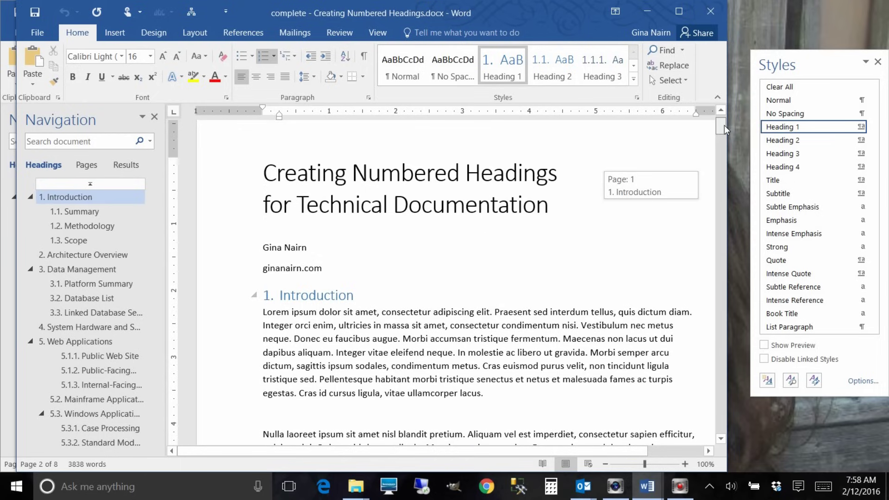
{"action": "left_click_drag", "start_coordinate": [724, 125], "coordinate": [726, 111]}
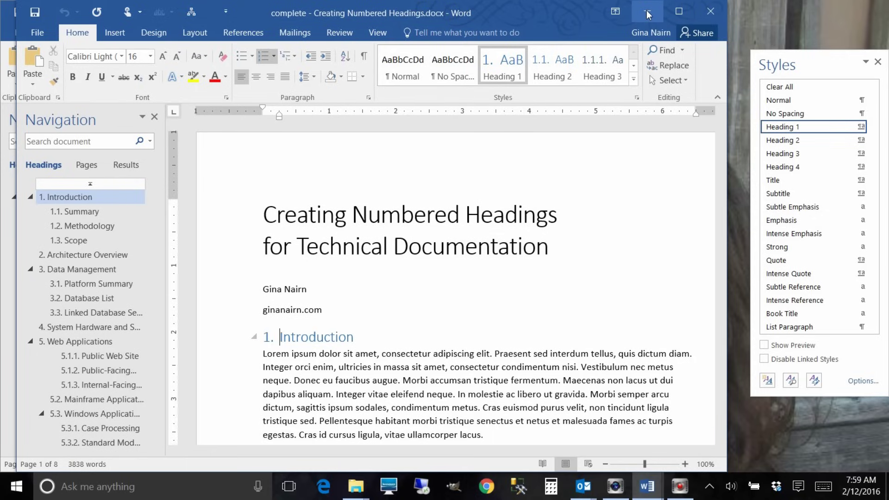
Step: Close the numbered-headings document and view the sample document at 100% in a wider window
{"action": "left_click", "coordinate": [713, 12]}
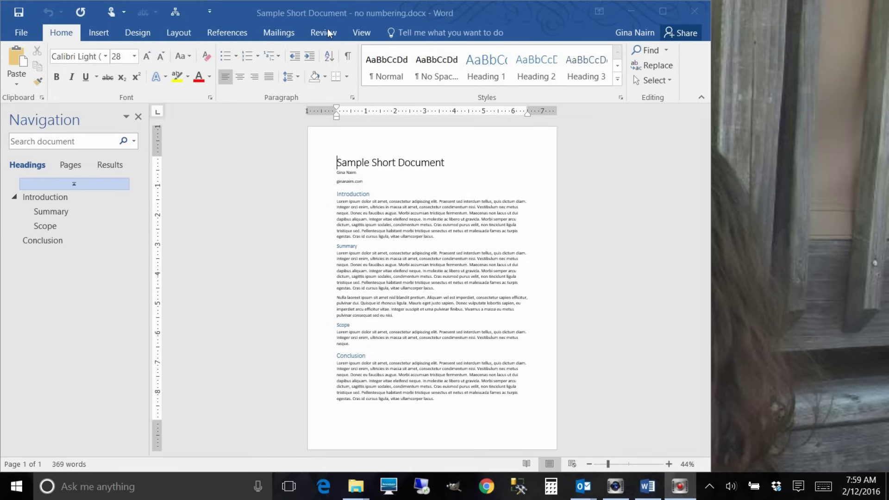
{"action": "left_click", "coordinate": [363, 33]}
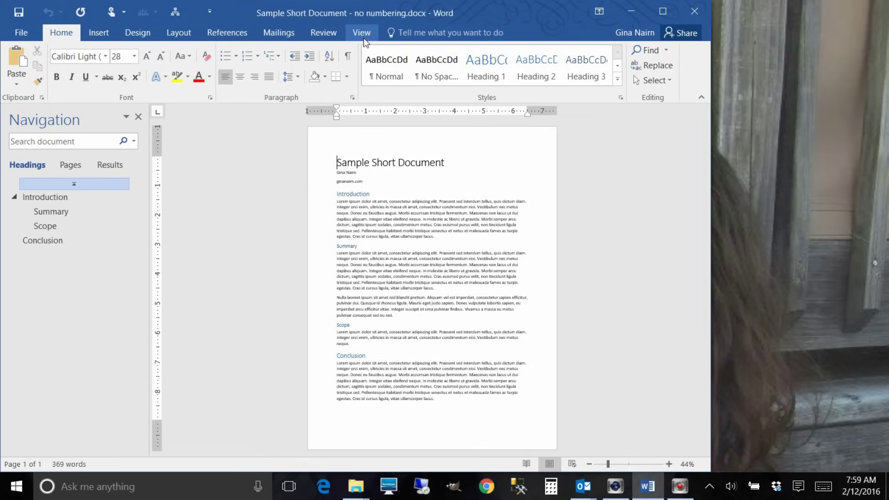
{"action": "left_click", "coordinate": [259, 65]}
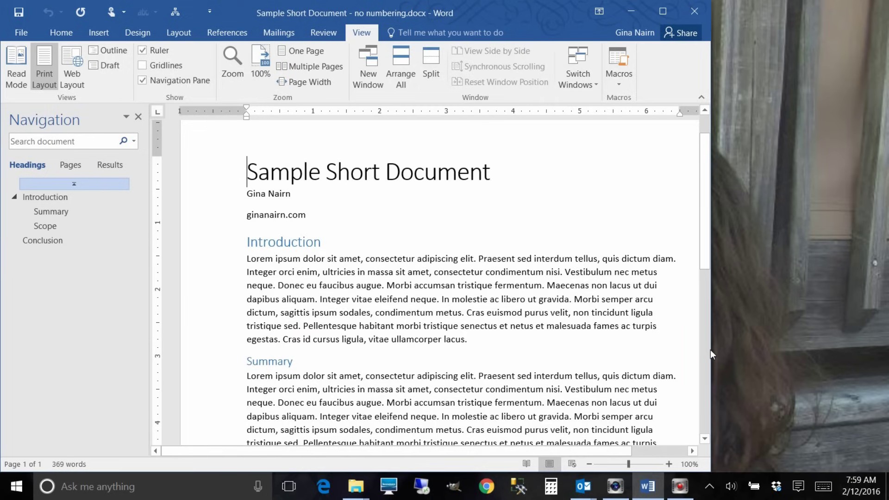
{"action": "left_click_drag", "start_coordinate": [713, 343], "coordinate": [822, 344]}
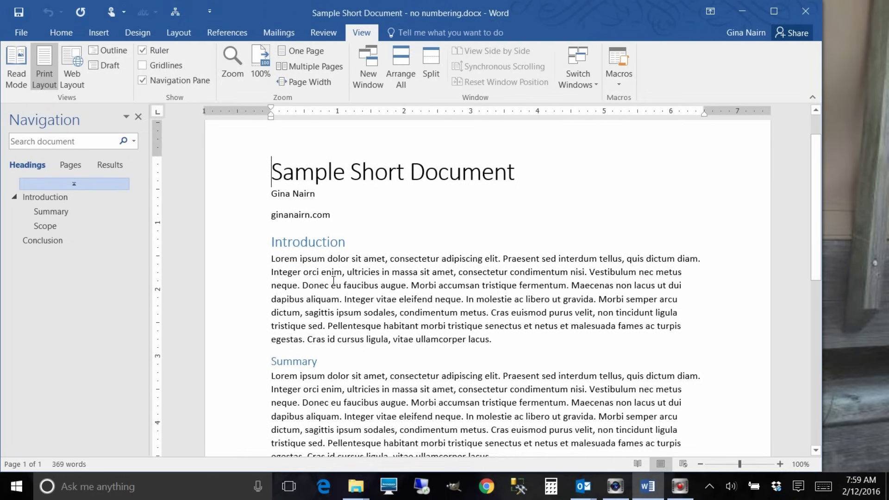
Step: Check that the Summary and Introduction headings are unnumbered, then close the sample document
{"action": "scroll", "coordinate": [329, 310], "scroll_direction": "down", "scroll_amount": 3}
{"action": "left_click_drag", "start_coordinate": [318, 263], "coordinate": [283, 262]}
{"action": "left_click_drag", "start_coordinate": [316, 141], "coordinate": [271, 141]}
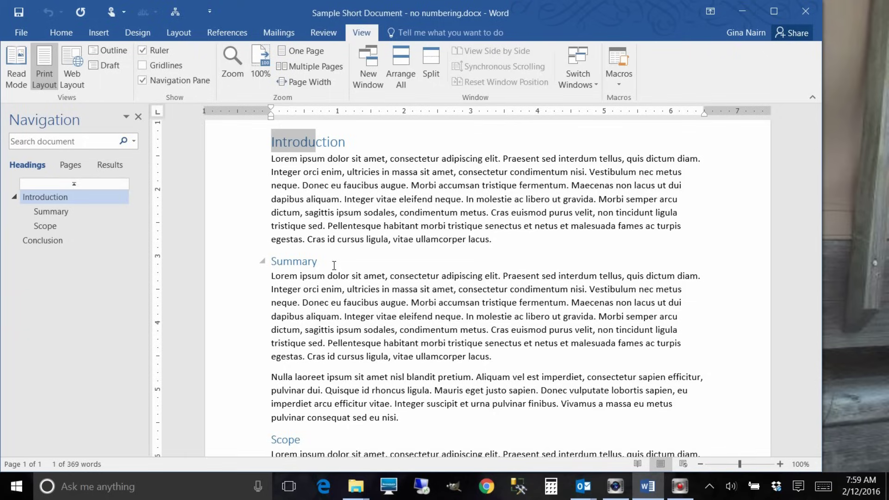
{"action": "left_click", "coordinate": [807, 12]}
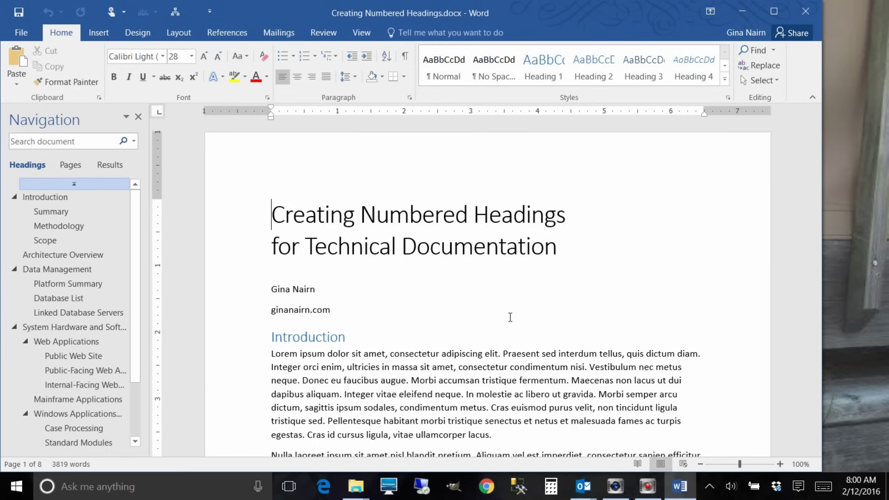
Step: Check the styles of the unnumbered Introduction and Summary headings
{"action": "scroll", "coordinate": [452, 357], "scroll_direction": "down", "scroll_amount": 3}
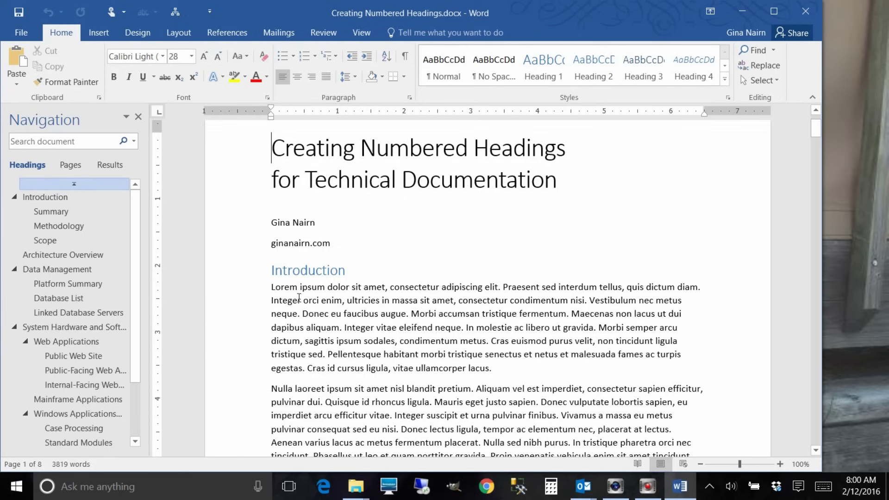
{"action": "left_click", "coordinate": [315, 270]}
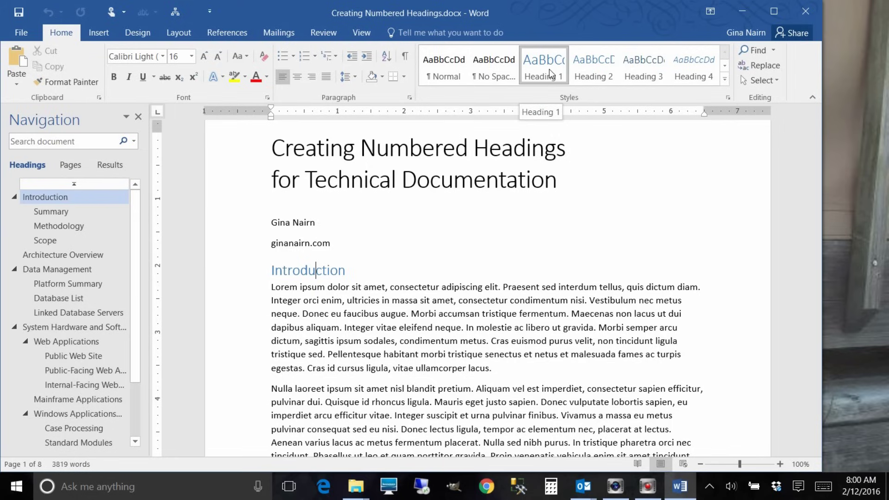
{"action": "left_click", "coordinate": [292, 271]}
{"action": "key", "text": "Down"}
{"action": "key", "text": "Down"}
{"action": "key", "text": "Down"}
{"action": "key", "text": "Down"}
{"action": "key", "text": "Down"}
{"action": "key", "text": "Down"}
{"action": "key", "text": "Down"}
{"action": "key", "text": "Down"}
{"action": "key", "text": "Down"}
{"action": "key", "text": "Down"}
{"action": "key", "text": "Down"}
{"action": "key", "text": "Down"}
{"action": "key", "text": "Down"}
{"action": "key", "text": "Down"}
{"action": "key", "text": "Down"}
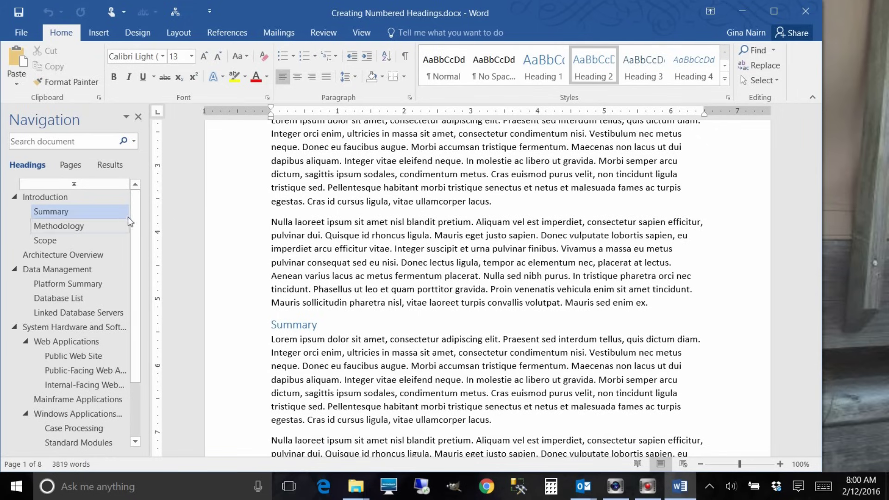
Step: Jump to the Public Web Site section from the Navigation pane and place the caret in its heading
{"action": "left_click_drag", "start_coordinate": [132, 214], "coordinate": [130, 321]}
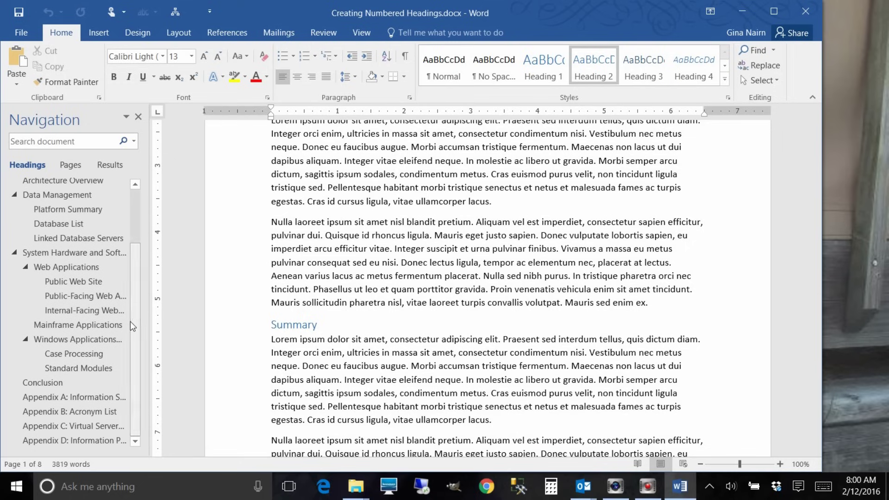
{"action": "left_click", "coordinate": [67, 285]}
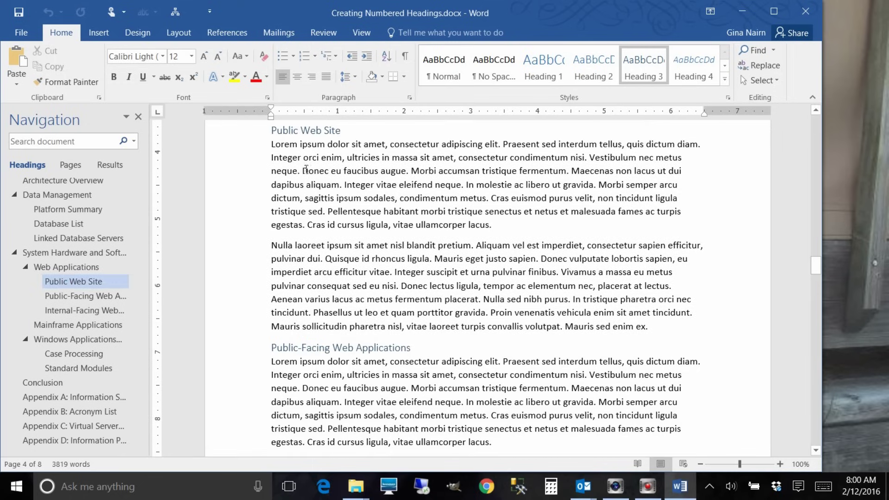
{"action": "left_click", "coordinate": [298, 131]}
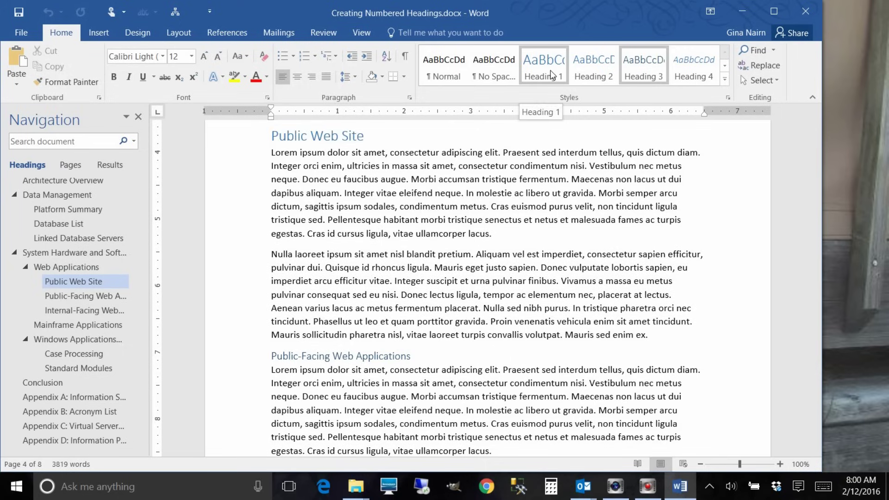
Step: Apply Heading 1 to Public Web Site from the Styles gallery and open the Multilevel List gallery
{"action": "left_click", "coordinate": [728, 98]}
{"action": "left_click", "coordinate": [848, 128]}
{"action": "left_click", "coordinate": [860, 127]}
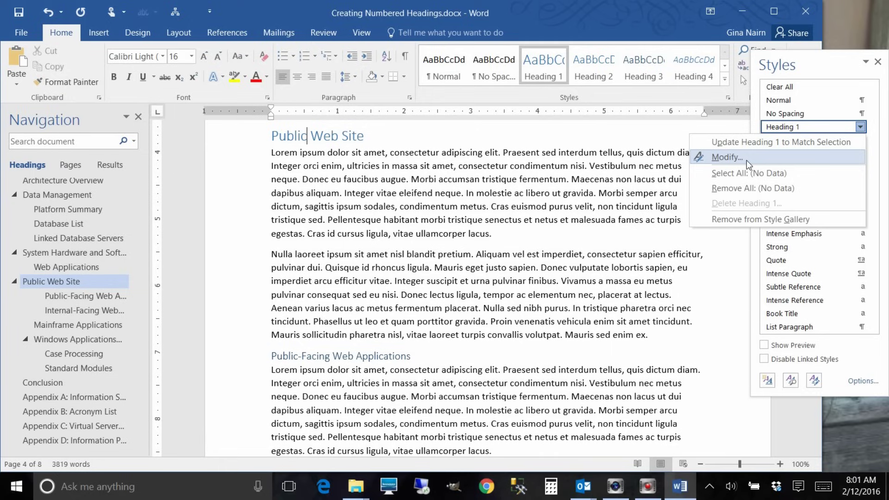
{"action": "left_click", "coordinate": [374, 207]}
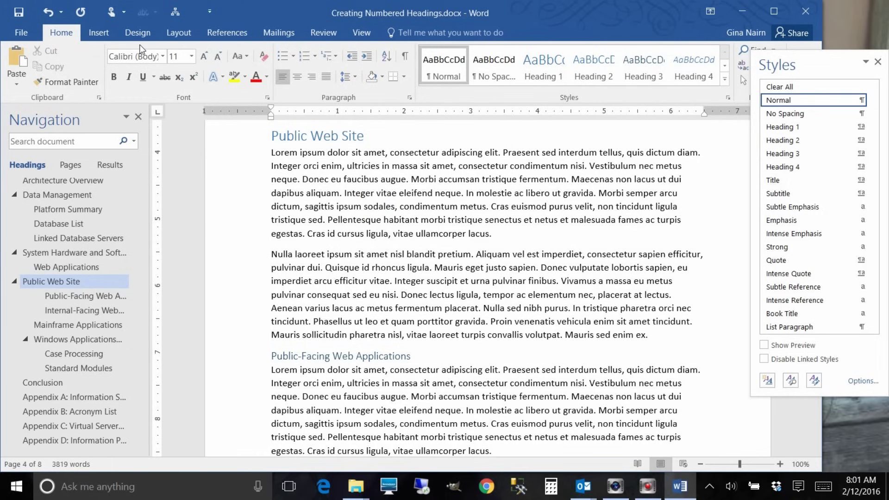
{"action": "left_click", "coordinate": [327, 55]}
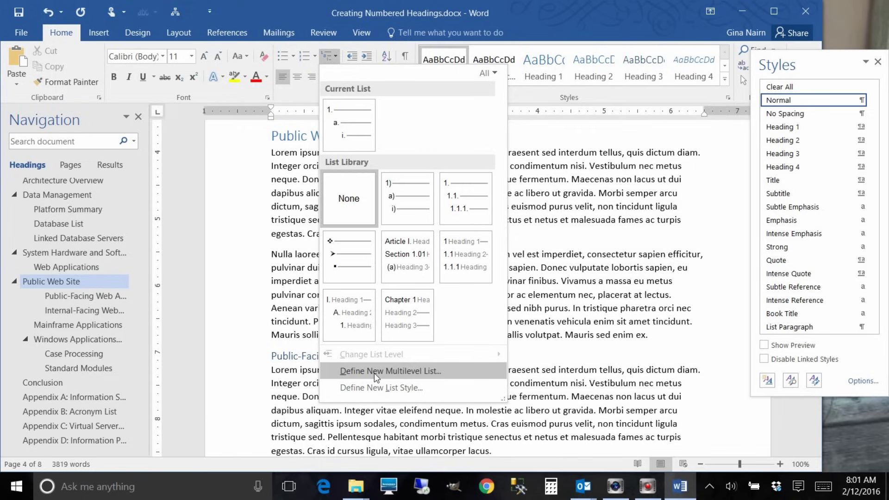
Step: Choose Define New Multilevel List from the Multilevel List gallery
{"action": "mouse_move", "coordinate": [471, 183]}
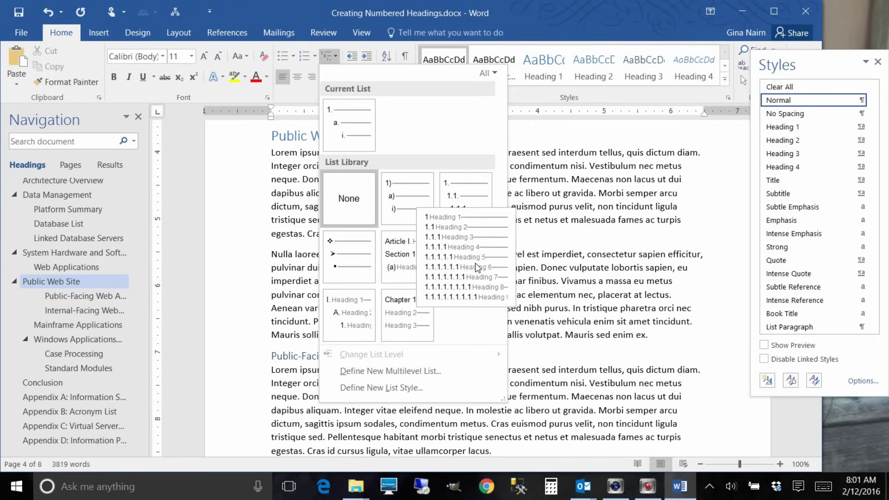
{"action": "left_click", "coordinate": [379, 370]}
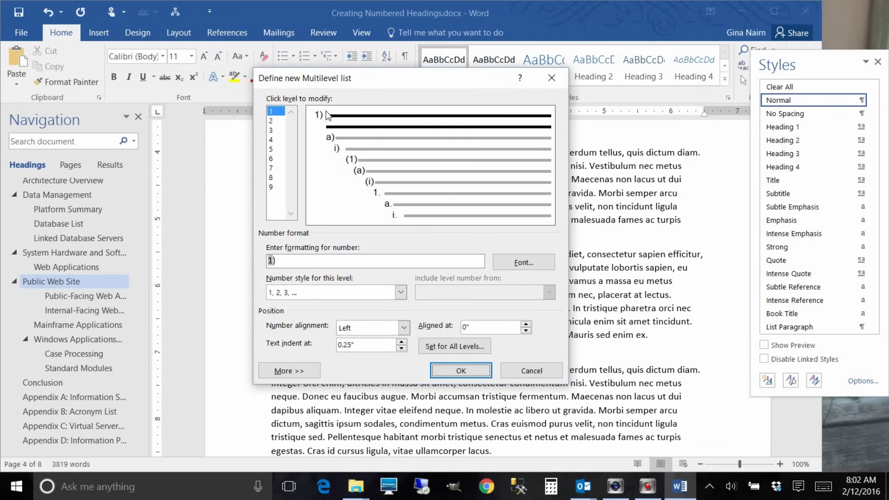
Step: Change level 1's number format from 1) to 1
{"action": "left_click", "coordinate": [275, 112]}
{"action": "left_click", "coordinate": [274, 111]}
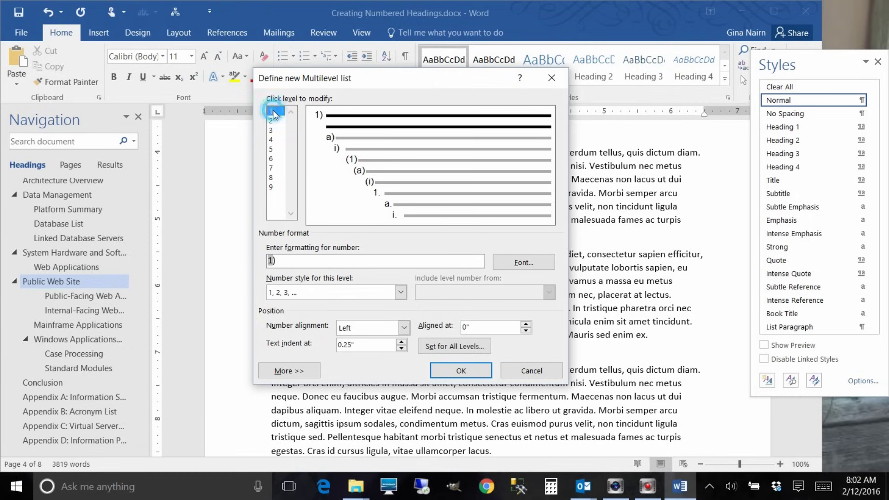
{"action": "left_click", "coordinate": [285, 260]}
{"action": "key", "text": "BackSpace"}
{"action": "type", "text": "."}
Step: Show the additional options and link level 1 to the Heading 1 style
{"action": "left_click", "coordinate": [286, 371]}
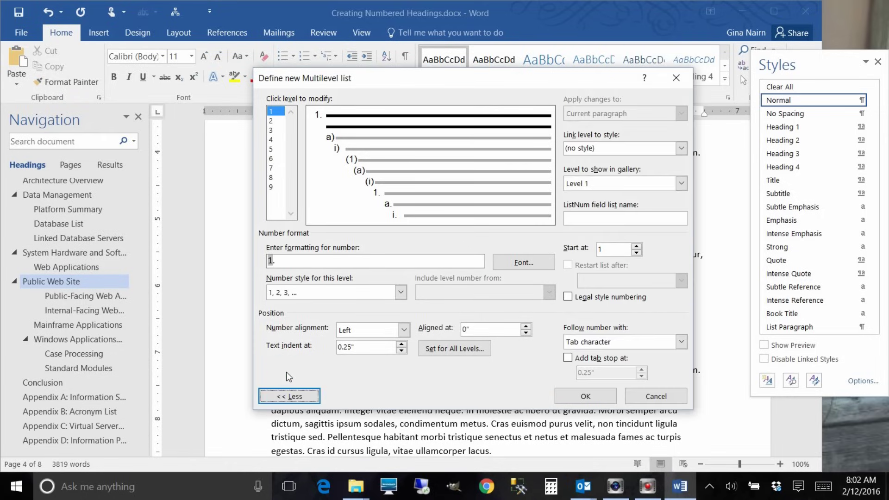
{"action": "left_click", "coordinate": [681, 148]}
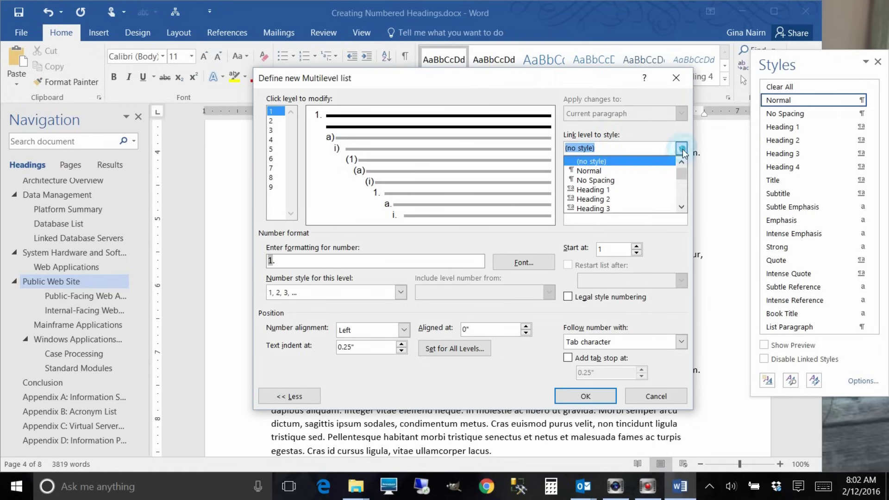
{"action": "left_click", "coordinate": [604, 189]}
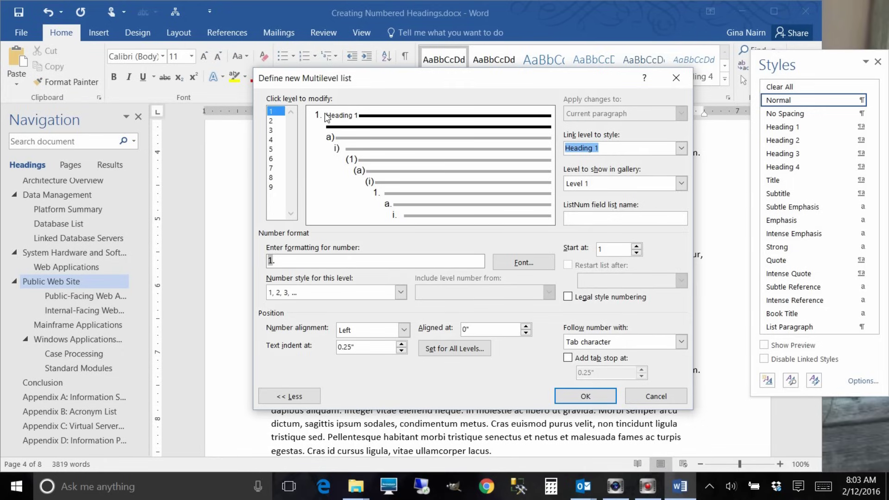
Step: Format level 2 as 1.1. using 1, 2, 3 digits prefixed by the level 1 number
{"action": "left_click", "coordinate": [271, 121]}
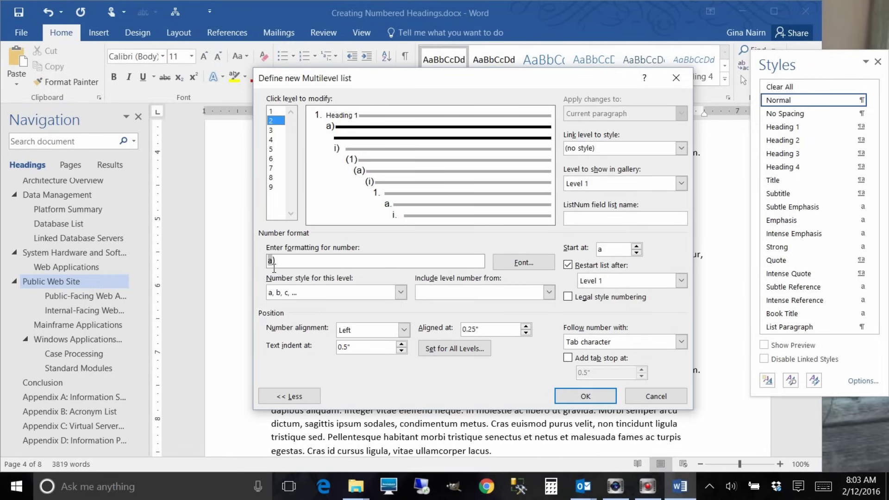
{"action": "left_click", "coordinate": [400, 293]}
{"action": "left_click", "coordinate": [373, 315]}
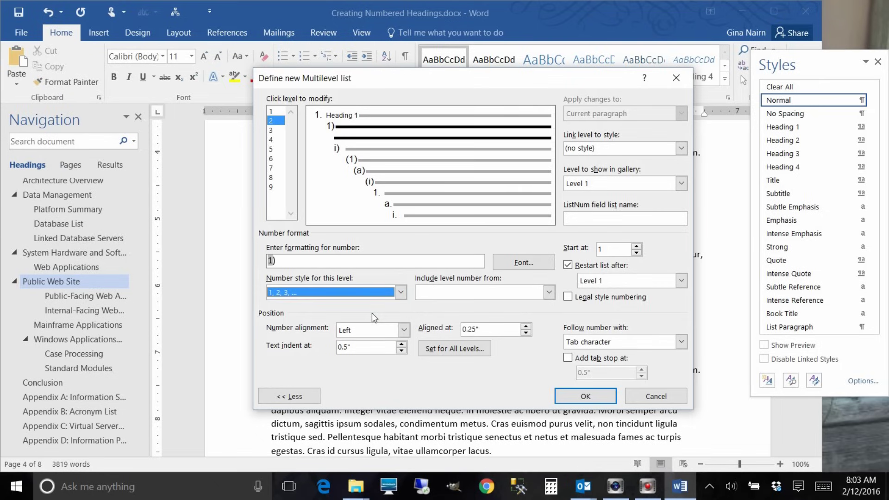
{"action": "left_click", "coordinate": [286, 261]}
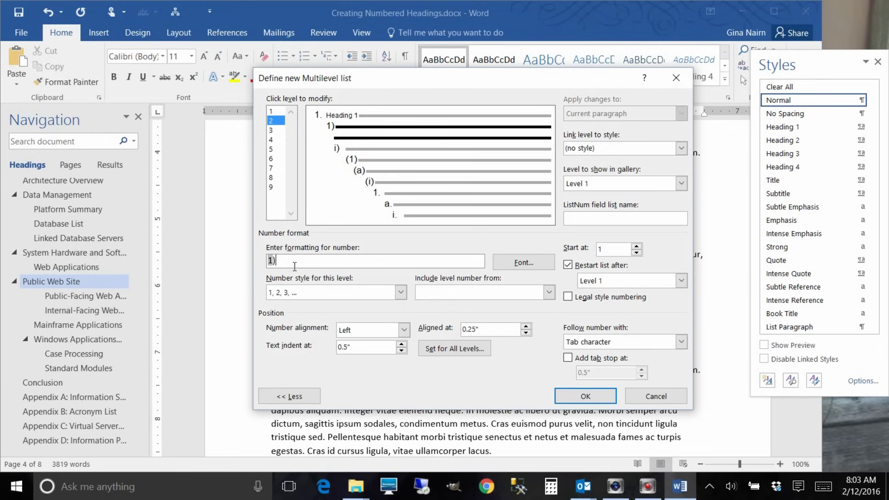
{"action": "key", "text": "BackSpace"}
{"action": "type", "text": "."}
{"action": "left_click", "coordinate": [549, 294]}
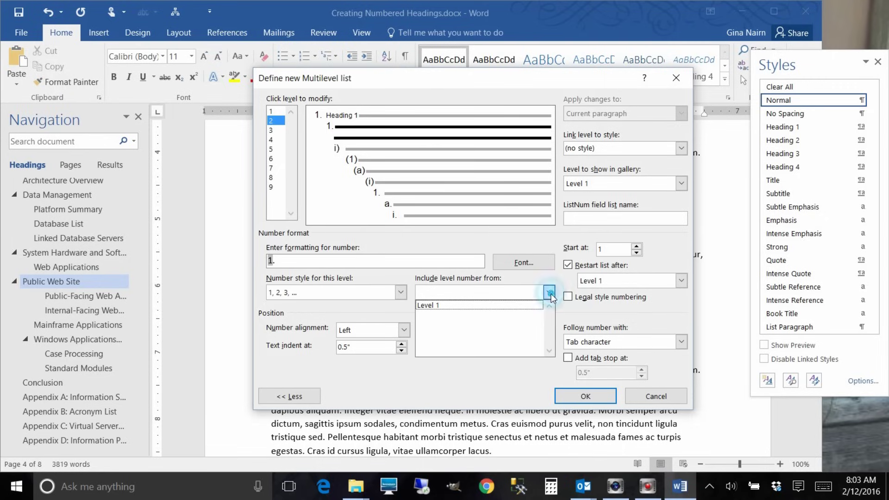
{"action": "left_click", "coordinate": [458, 305]}
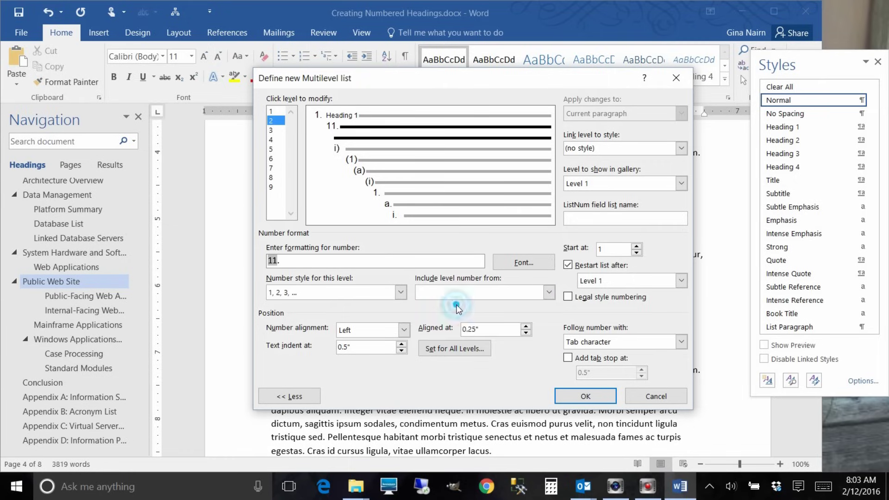
{"action": "type", "text": "."}
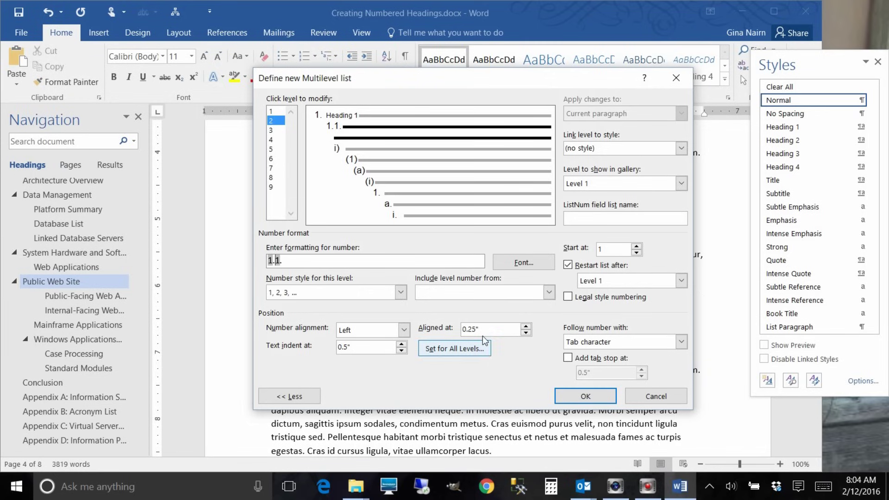
Step: Align level 2 at 0" and link it to the Heading 2 style
{"action": "left_click_drag", "start_coordinate": [481, 329], "coordinate": [458, 331]}
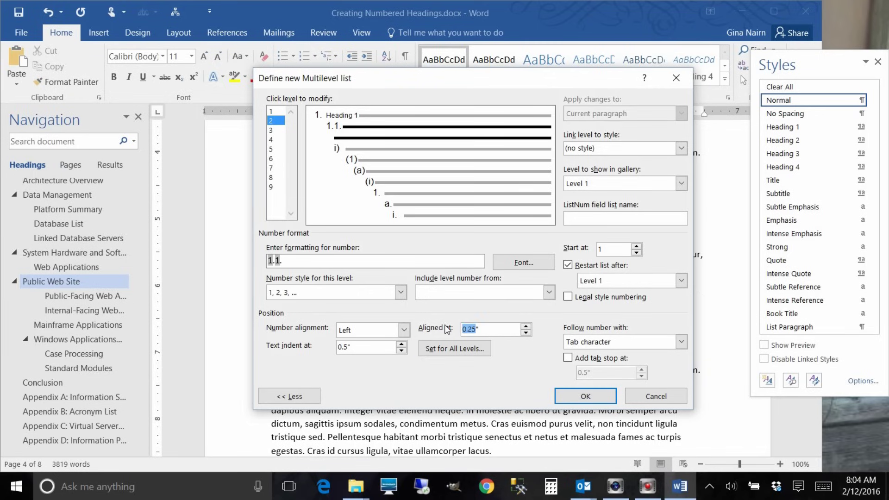
{"action": "type", "text": "0"}
{"action": "left_click", "coordinate": [681, 148]}
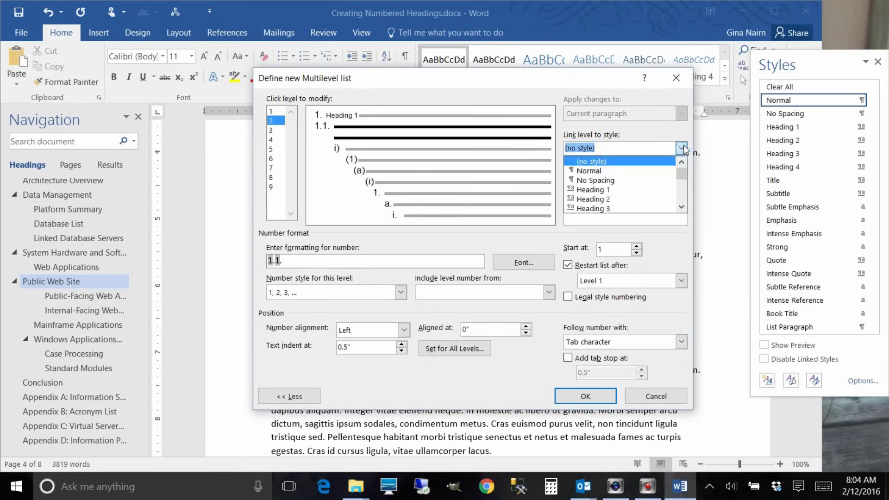
{"action": "left_click", "coordinate": [601, 199]}
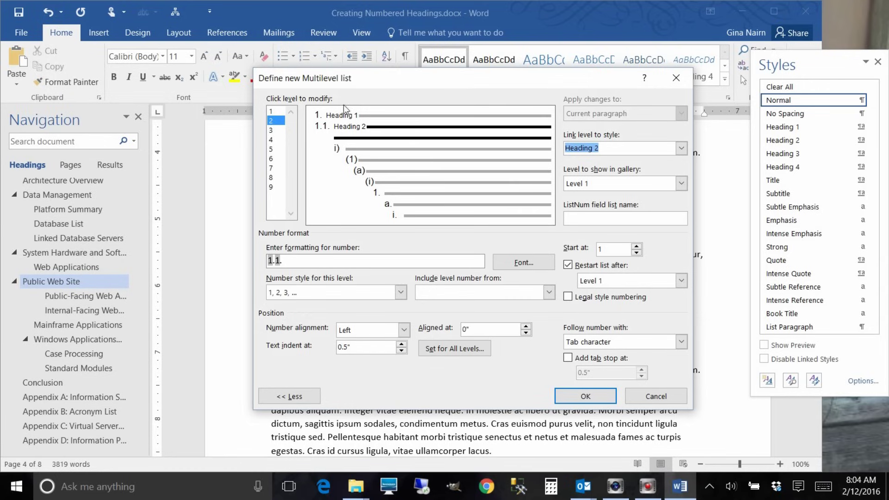
Step: Format level 3 as 1.1.1. using 1, 2, 3 digits with level 1 and 2 prefixes
{"action": "left_click", "coordinate": [274, 131]}
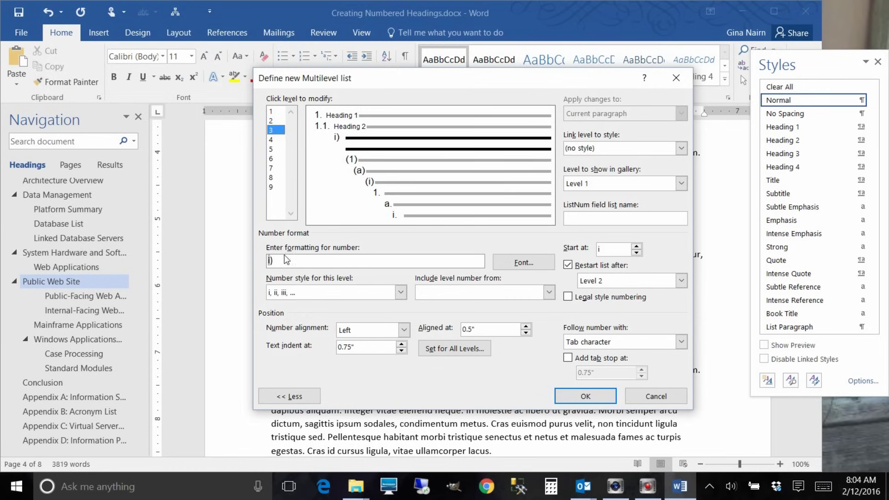
{"action": "left_click", "coordinate": [399, 293]}
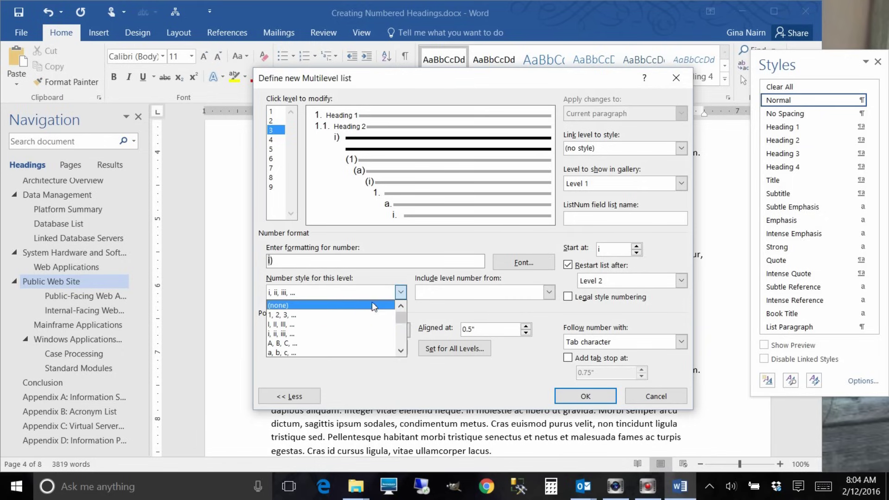
{"action": "left_click", "coordinate": [347, 316]}
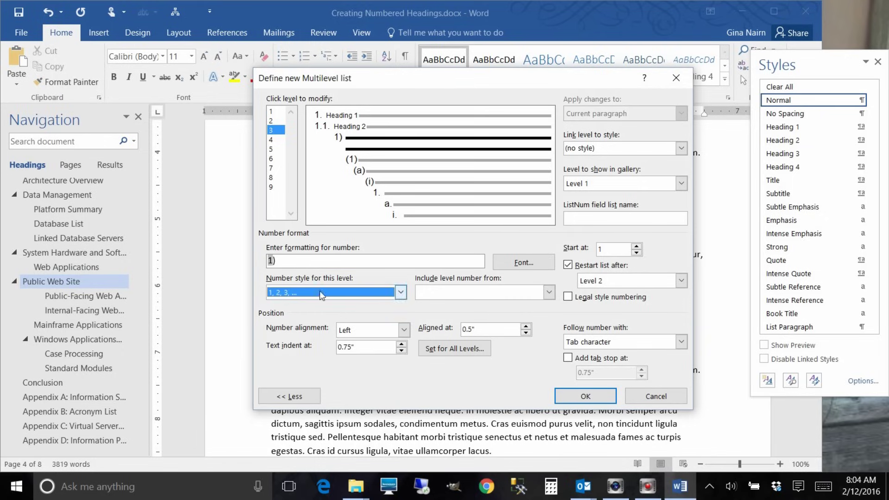
{"action": "left_click", "coordinate": [291, 255]}
{"action": "key", "text": "BackSpace"}
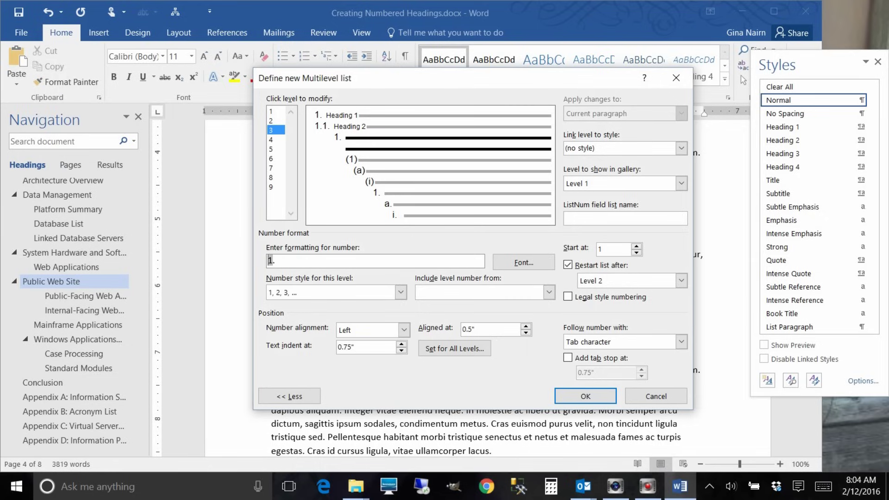
{"action": "left_click", "coordinate": [549, 292]}
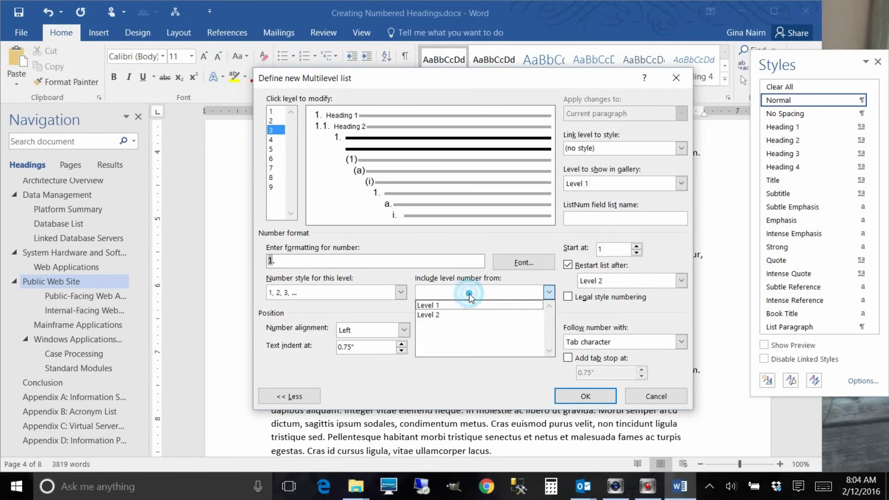
{"action": "left_click", "coordinate": [451, 316]}
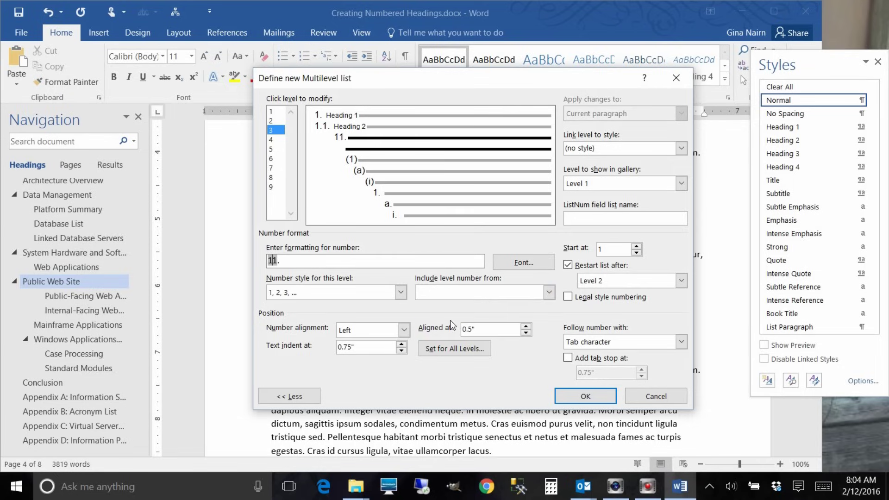
{"action": "type", "text": "."}
{"action": "left_click", "coordinate": [548, 293]}
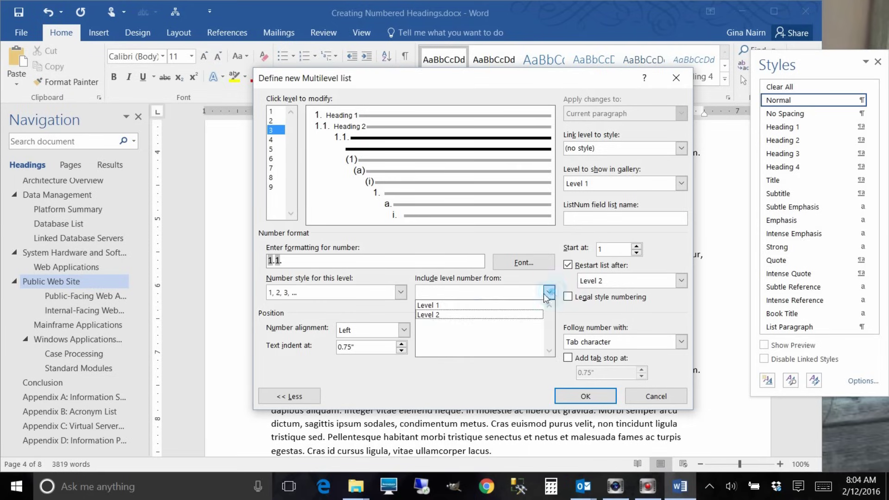
{"action": "left_click", "coordinate": [485, 306]}
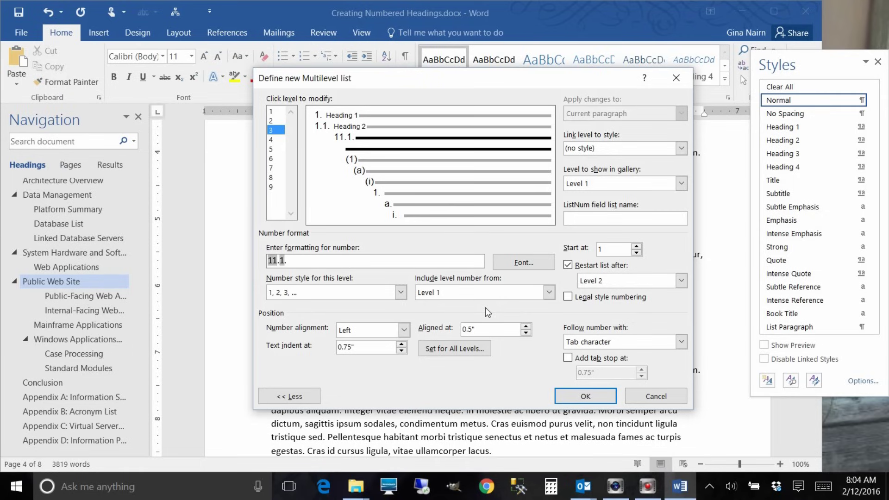
{"action": "type", "text": "."}
Step: Link level 3 to Heading 3 and set its alignment to 0
{"action": "left_click", "coordinate": [682, 148]}
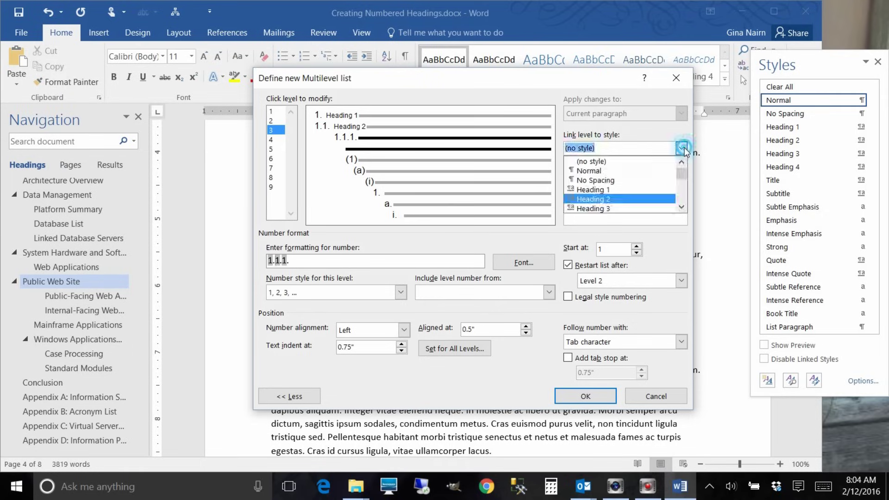
{"action": "left_click", "coordinate": [600, 209]}
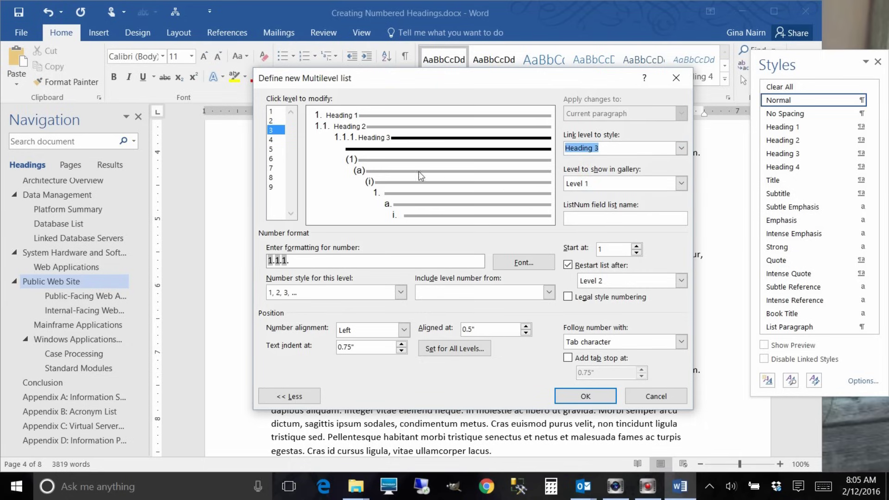
{"action": "left_click", "coordinate": [487, 331]}
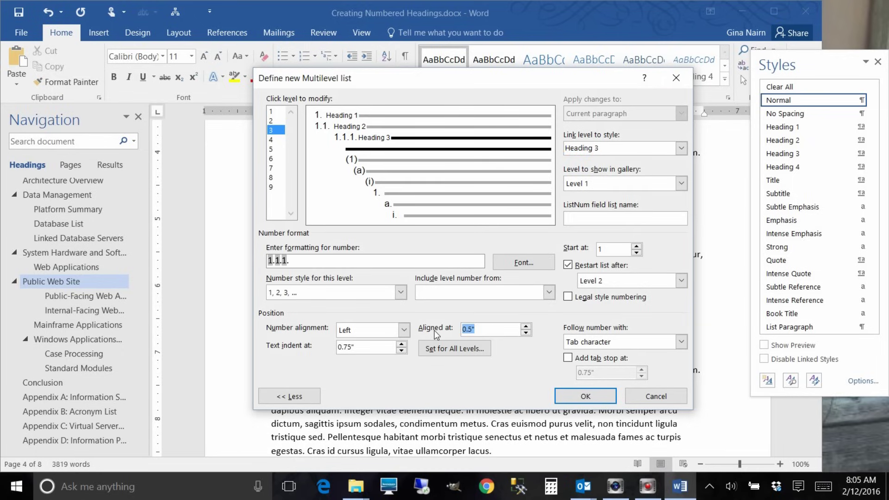
{"action": "type", "text": "0"}
Step: Build level 4's number format as 1.1.1.1. by including the level 3, 2 and 1 numbers
{"action": "left_click", "coordinate": [276, 141]}
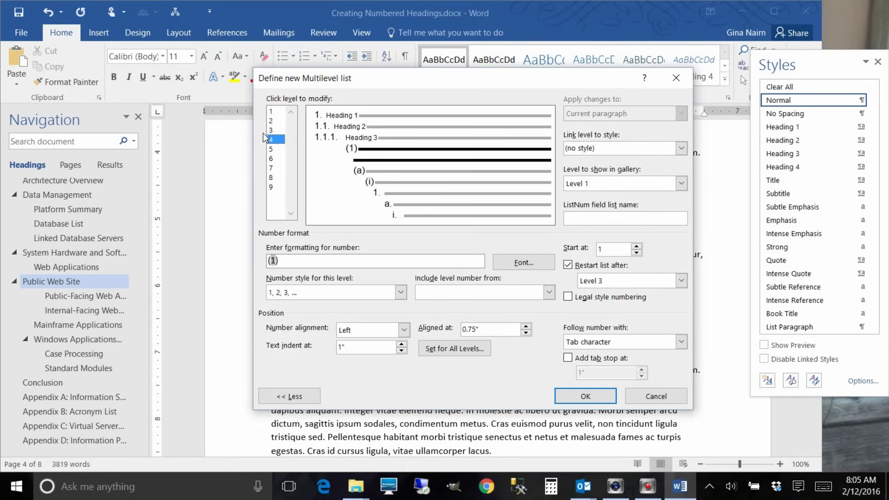
{"action": "left_click", "coordinate": [300, 260]}
{"action": "key", "text": "BackSpace"}
{"action": "left_click", "coordinate": [502, 294]}
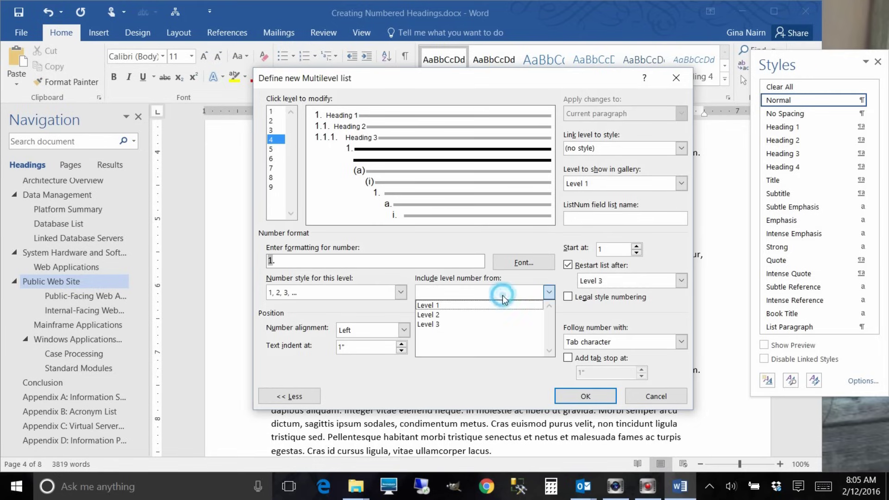
{"action": "left_click", "coordinate": [440, 326]}
{"action": "type", "text": "."}
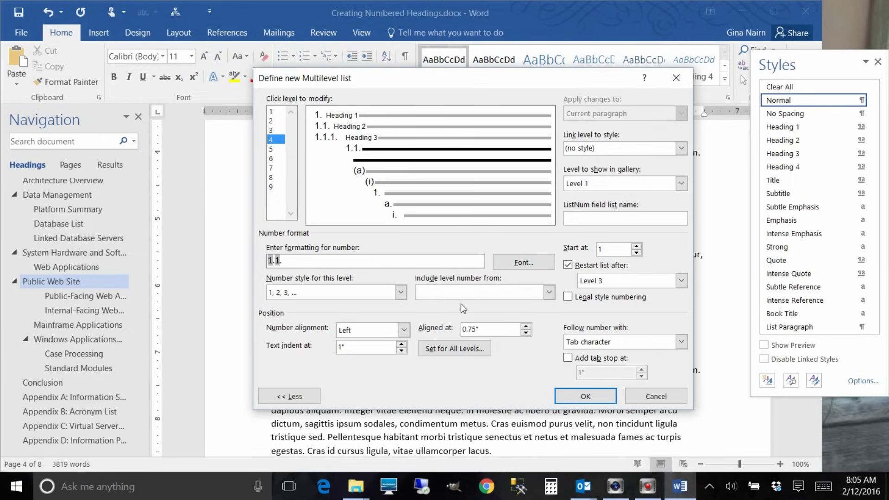
{"action": "left_click", "coordinate": [500, 295]}
{"action": "left_click", "coordinate": [480, 317]}
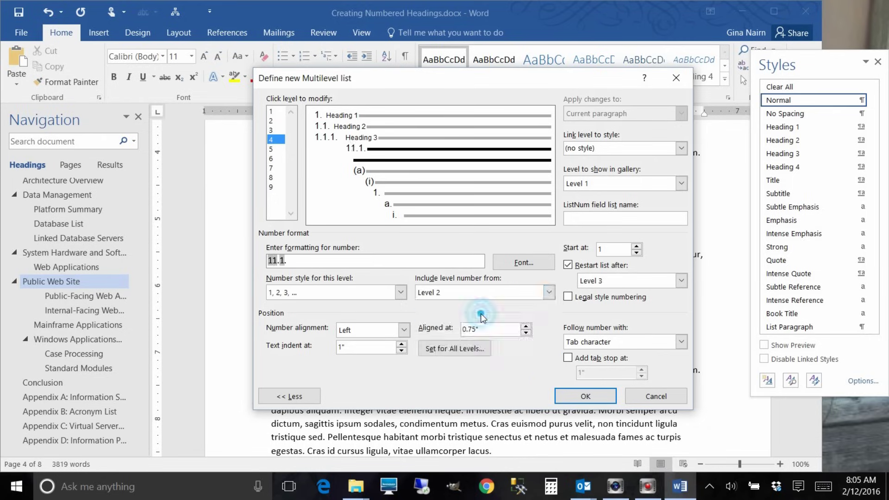
{"action": "type", "text": "."}
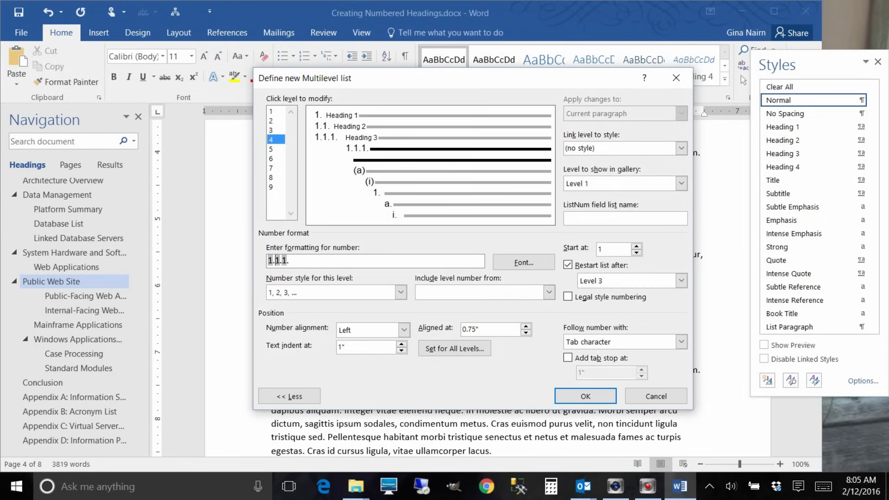
{"action": "left_click", "coordinate": [460, 294]}
{"action": "left_click", "coordinate": [448, 304]}
{"action": "type", "text": "."}
Step: Change level 4's alignment from 0.75" to 0 and link it to Heading 4
{"action": "left_click_drag", "start_coordinate": [483, 332], "coordinate": [442, 336]}
{"action": "type", "text": "0"}
{"action": "left_click", "coordinate": [679, 148]}
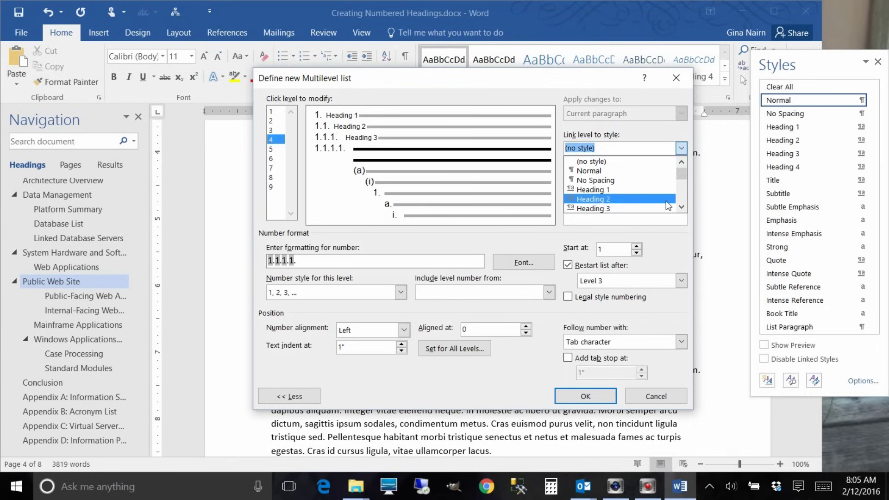
{"action": "left_click", "coordinate": [680, 209]}
{"action": "left_click", "coordinate": [624, 207]}
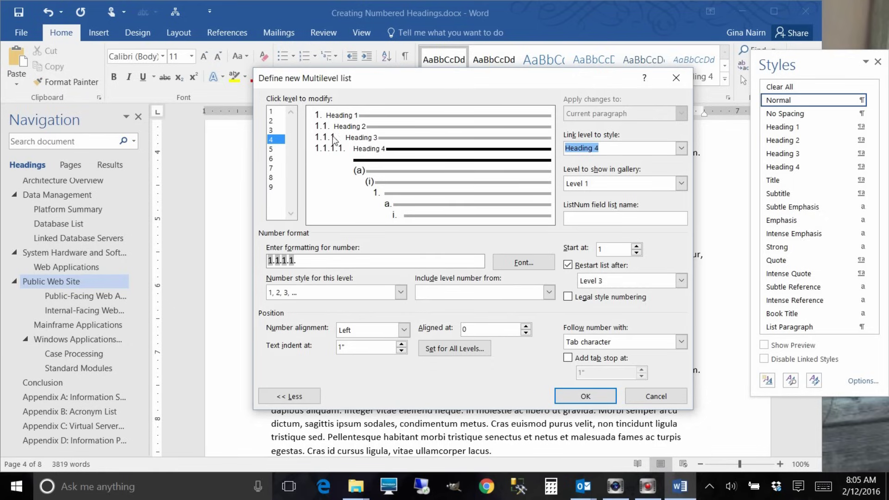
Step: Apply the four-level heading numbering so headings read like 5. Public Web Site
{"action": "left_click", "coordinate": [585, 396]}
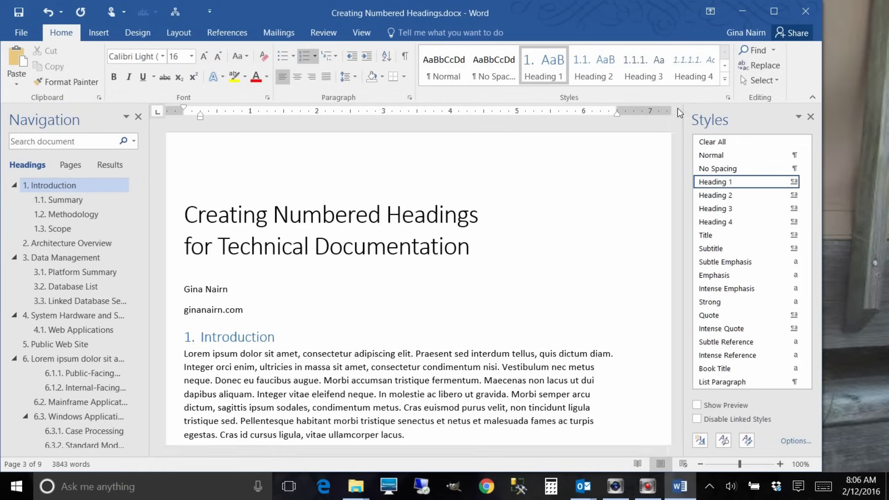
{"action": "scroll", "coordinate": [281, 345], "scroll_direction": "down", "scroll_amount": 9}
{"action": "scroll", "coordinate": [281, 346], "scroll_direction": "down", "scroll_amount": 15}
{"action": "scroll", "coordinate": [280, 346], "scroll_direction": "down", "scroll_amount": 8}
Step: Clear All formatting from the stray numbered Lorem ipsum paragraph, returning it to Normal
{"action": "scroll", "coordinate": [281, 346], "scroll_direction": "down", "scroll_amount": 10}
{"action": "scroll", "coordinate": [281, 346], "scroll_direction": "down", "scroll_amount": 3}
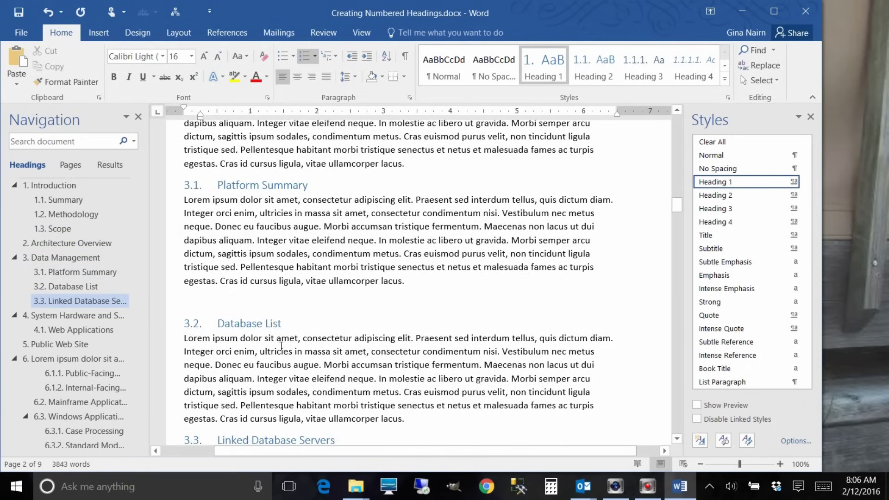
{"action": "scroll", "coordinate": [281, 345], "scroll_direction": "down", "scroll_amount": 18}
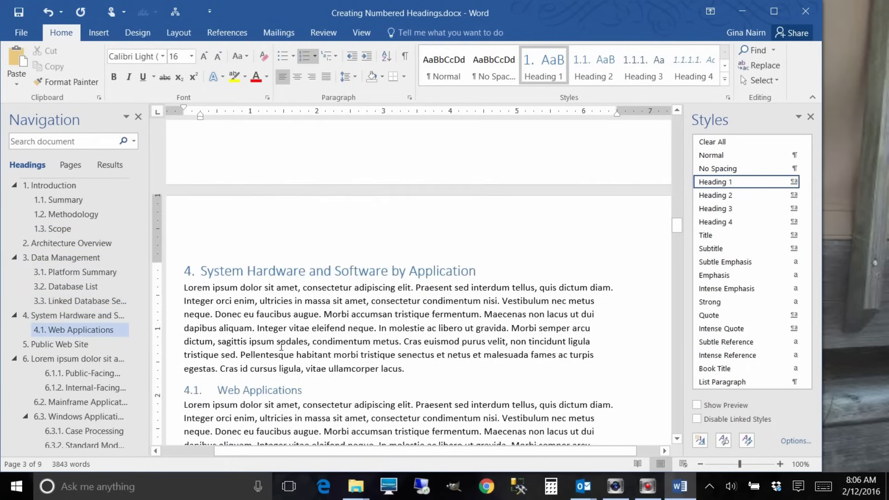
{"action": "scroll", "coordinate": [281, 345], "scroll_direction": "down", "scroll_amount": 6}
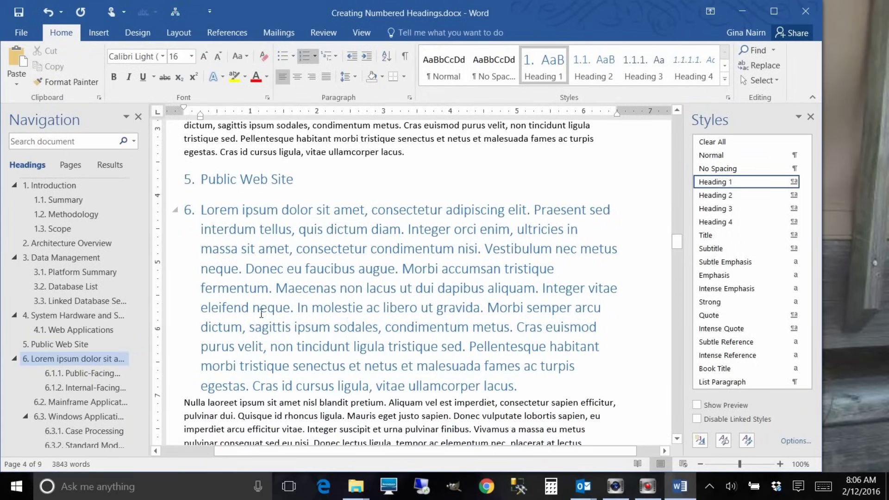
{"action": "left_click", "coordinate": [207, 214]}
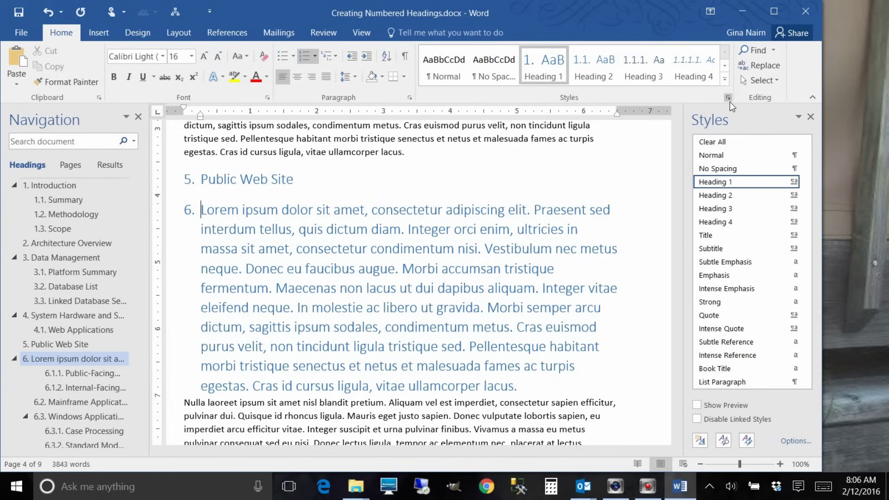
{"action": "left_click", "coordinate": [718, 144]}
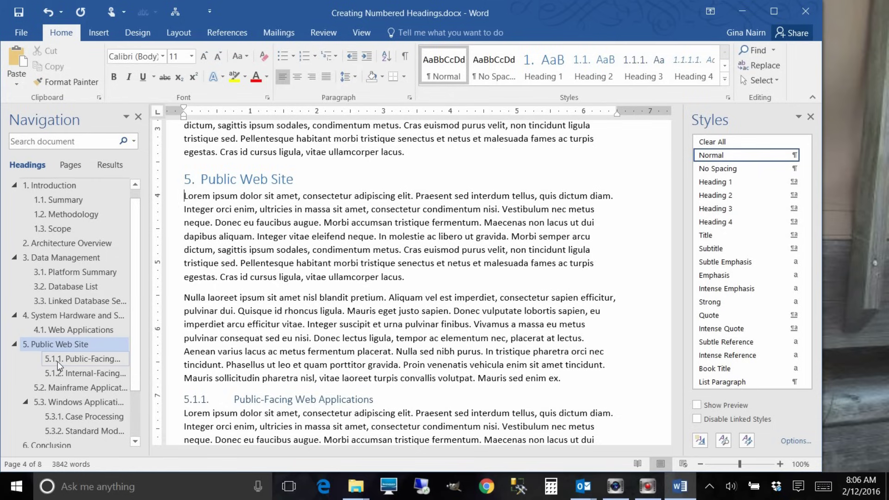
Step: Change the 5.1.1 Public-Facing Web Applications heading to Heading 2
{"action": "left_click", "coordinate": [242, 402]}
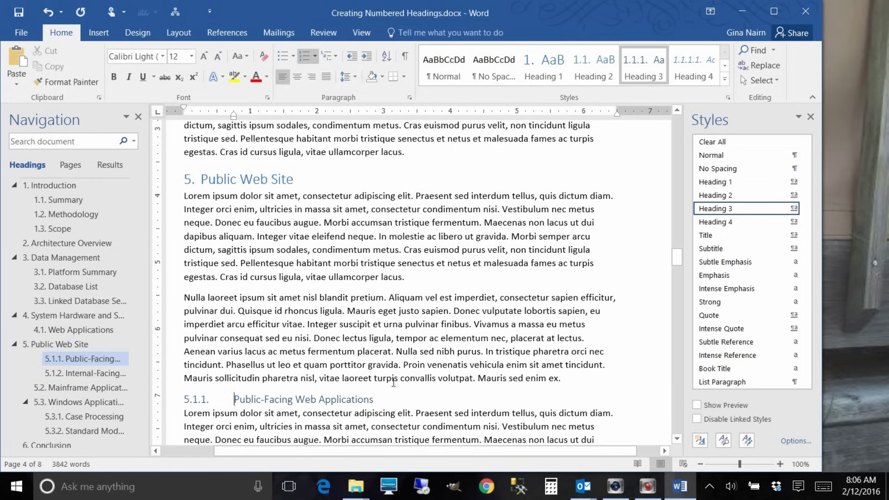
{"action": "left_click", "coordinate": [726, 196]}
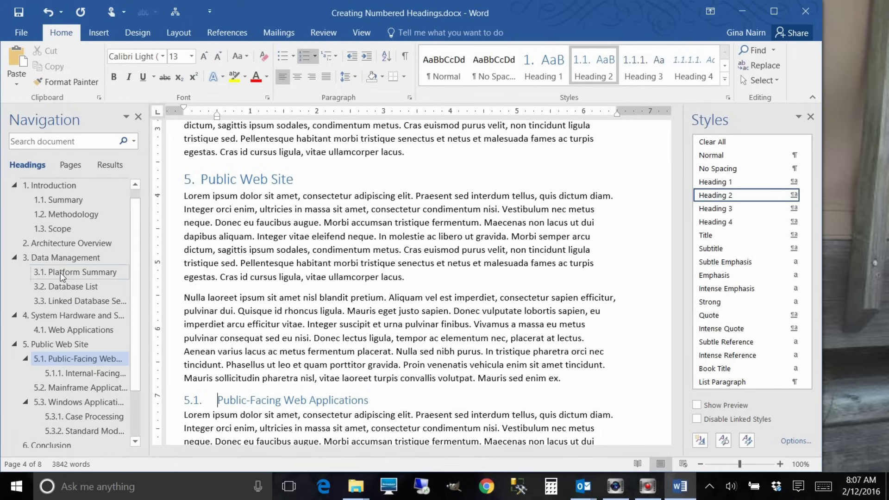
{"action": "left_click", "coordinate": [49, 317]}
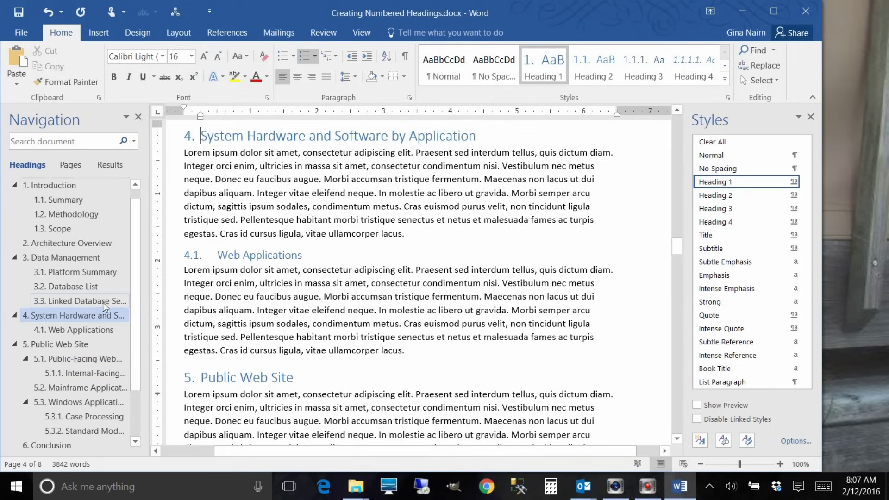
Step: Insert heading 'New section' above System Hardware, with body text 'Here is my new section. And I don't have to manually renumber!!!'
{"action": "key", "text": "Return"}
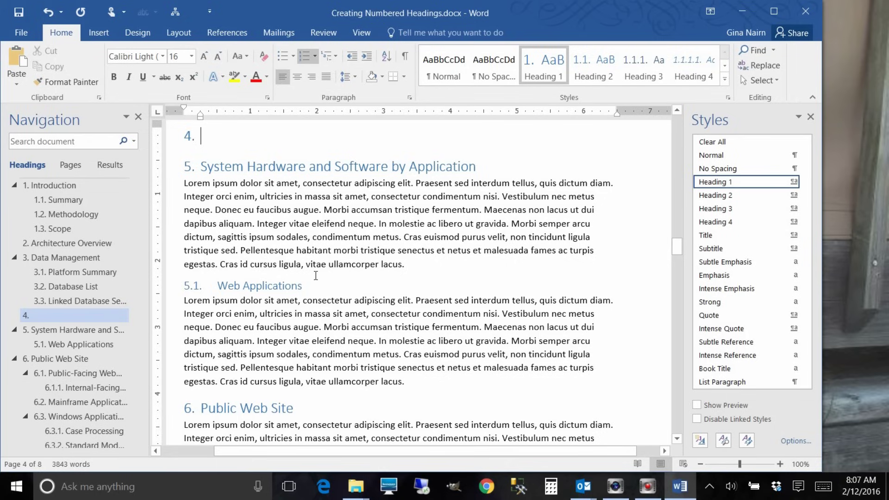
{"action": "type", "text": "New section"}
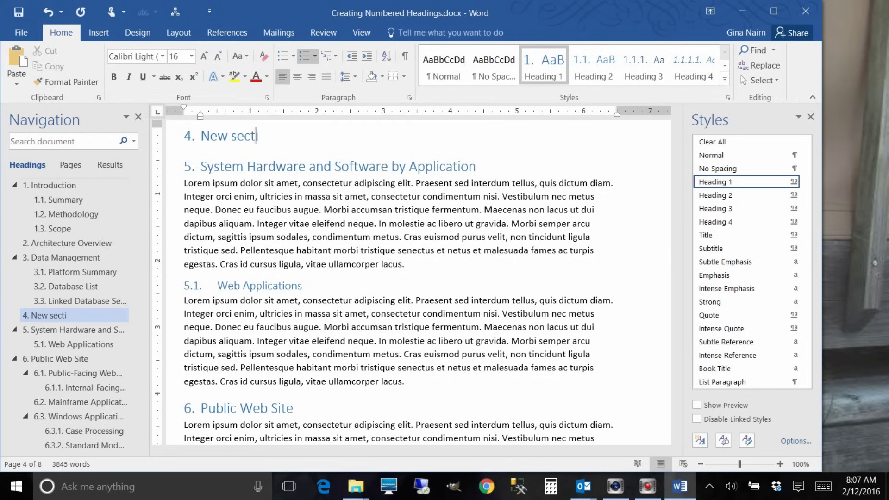
{"action": "key", "text": "Return"}
{"action": "type", "text": "Here is my n"}
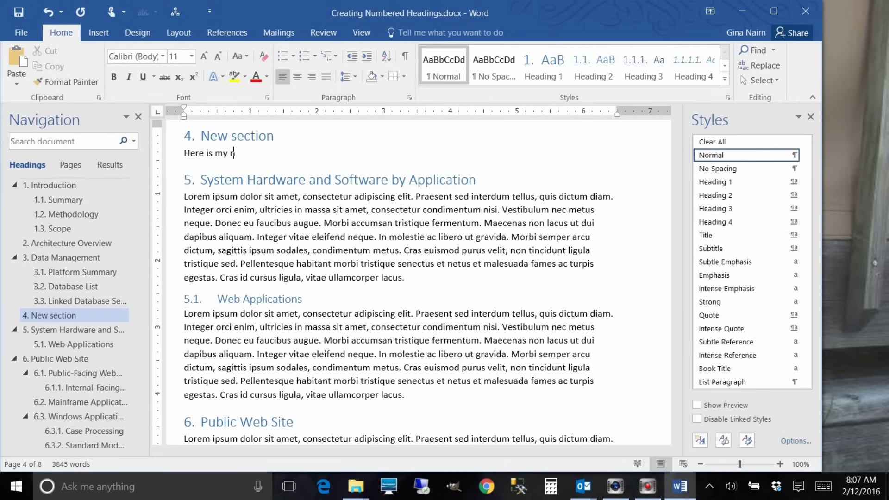
{"action": "type", "text": "ew section. And I don't havve to"}
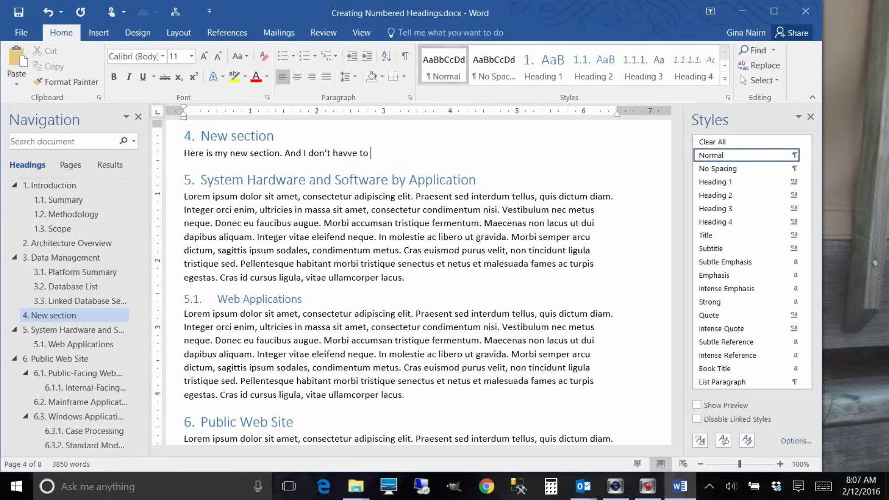
{"action": "key", "text": "BackSpace"}
{"action": "key", "text": "BackSpace"}
{"action": "key", "text": "BackSpace"}
{"action": "key", "text": "BackSpace"}
{"action": "key", "text": "BackSpace"}
{"action": "type", "text": "e to manually renum"}
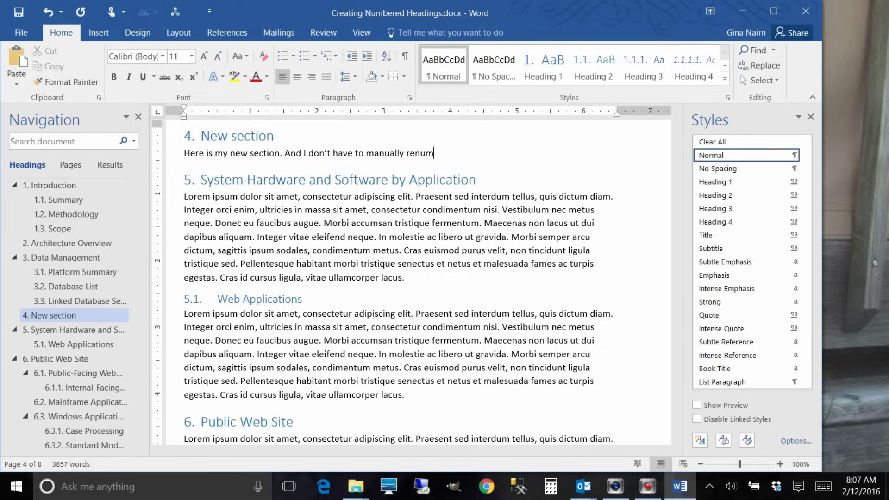
{"action": "type", "text": "ber!!!!"}
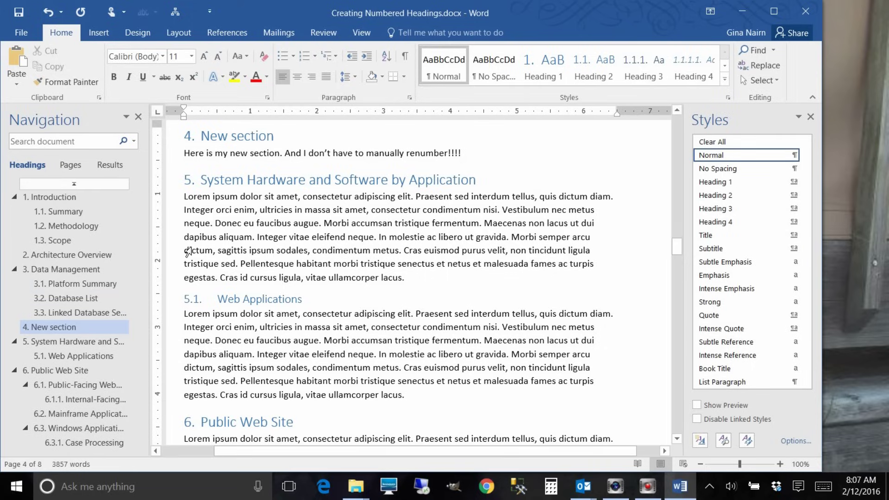
Step: Add a blank paragraph after the author lines, just above 1. Introduction
{"action": "left_click", "coordinate": [59, 269]}
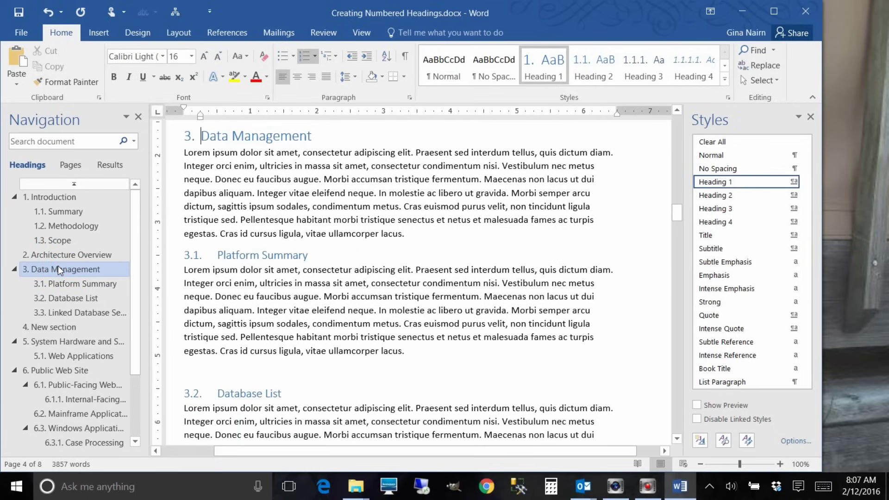
{"action": "left_click", "coordinate": [55, 198]}
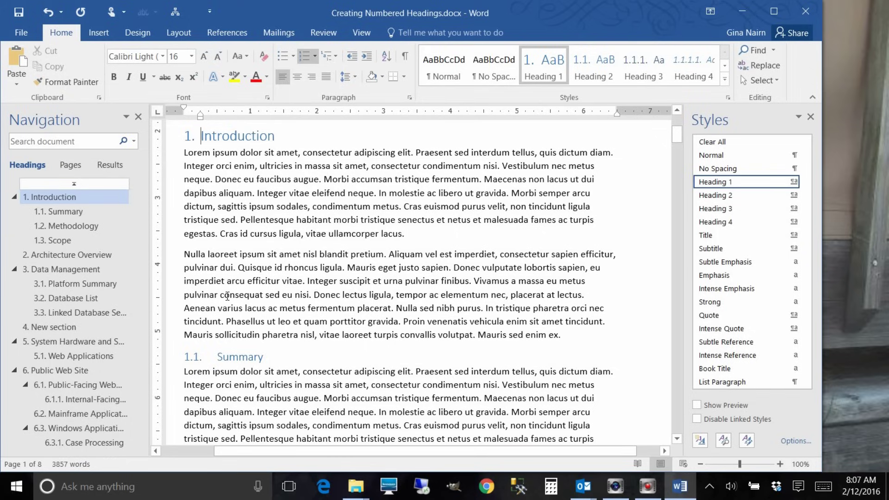
{"action": "scroll", "coordinate": [227, 296], "scroll_direction": "up", "scroll_amount": 5}
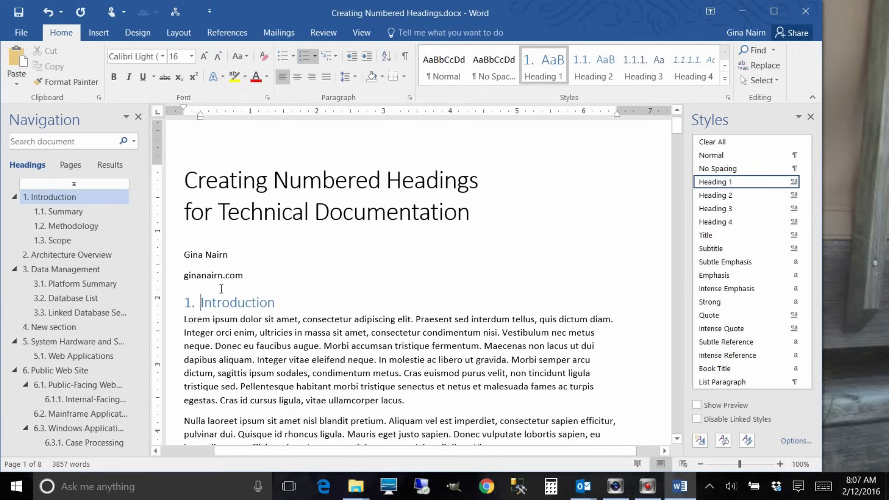
{"action": "left_click", "coordinate": [266, 282]}
{"action": "key", "text": "Return"}
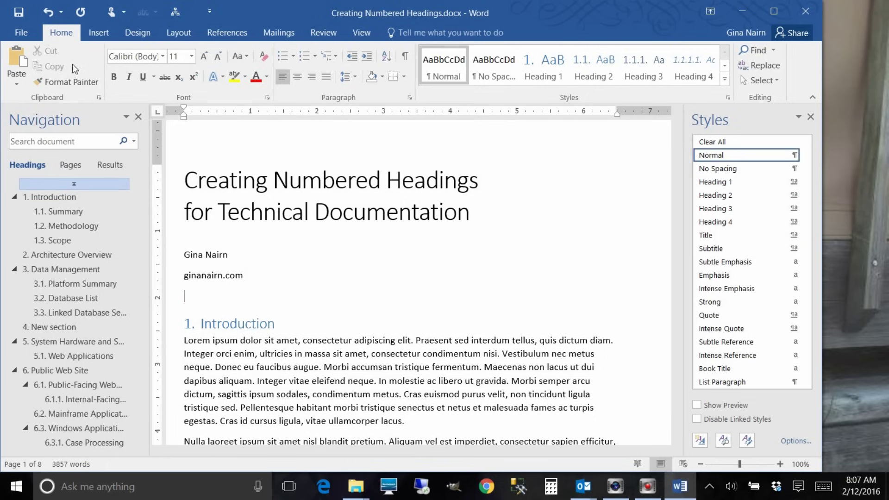
Step: Insert Automatic Table 1, listing headings from 1. Introduction through 11. Appendix D
{"action": "left_click", "coordinate": [330, 33]}
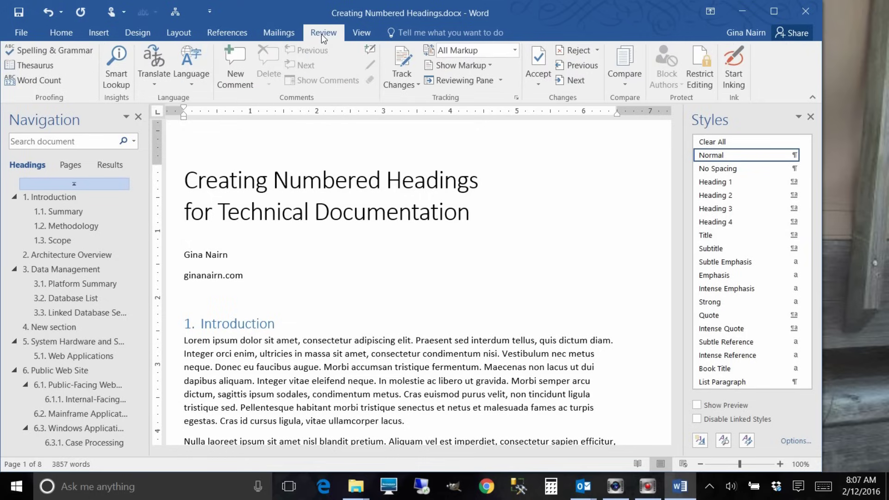
{"action": "left_click", "coordinate": [231, 36]}
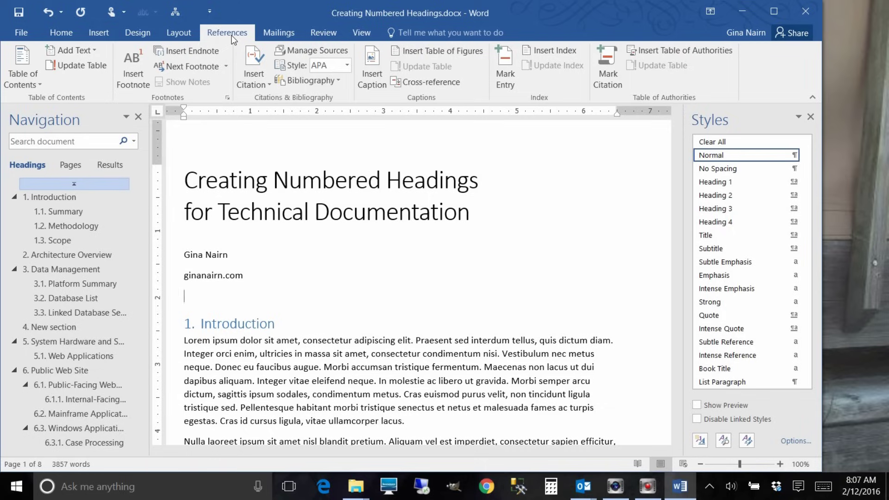
{"action": "left_click", "coordinate": [32, 85]}
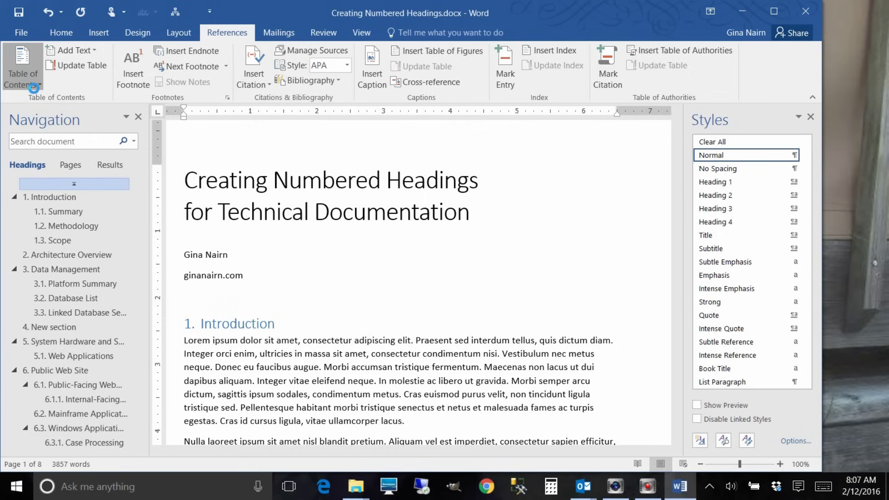
{"action": "left_click", "coordinate": [37, 158]}
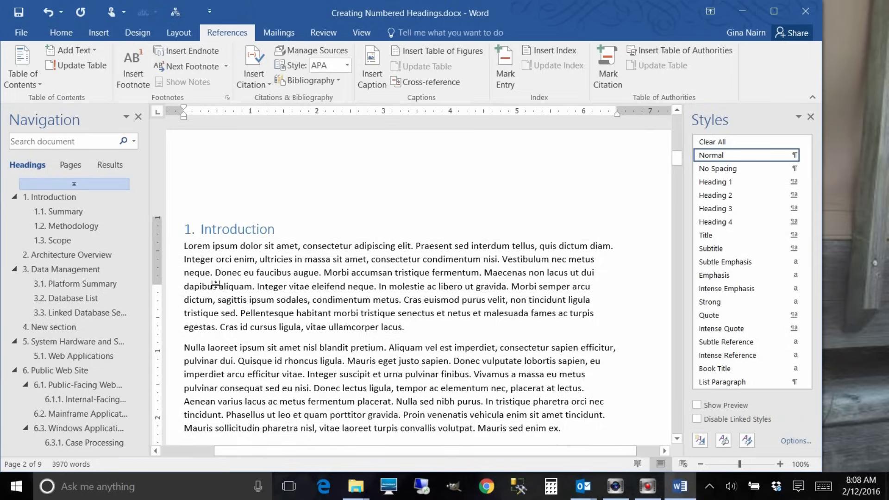
{"action": "scroll", "coordinate": [216, 283], "scroll_direction": "up", "scroll_amount": 10}
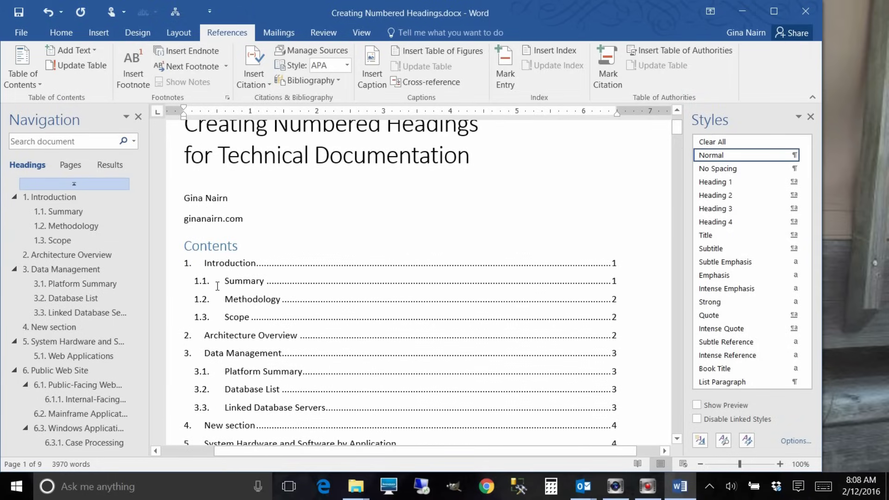
{"action": "scroll", "coordinate": [217, 286], "scroll_direction": "down", "scroll_amount": 3}
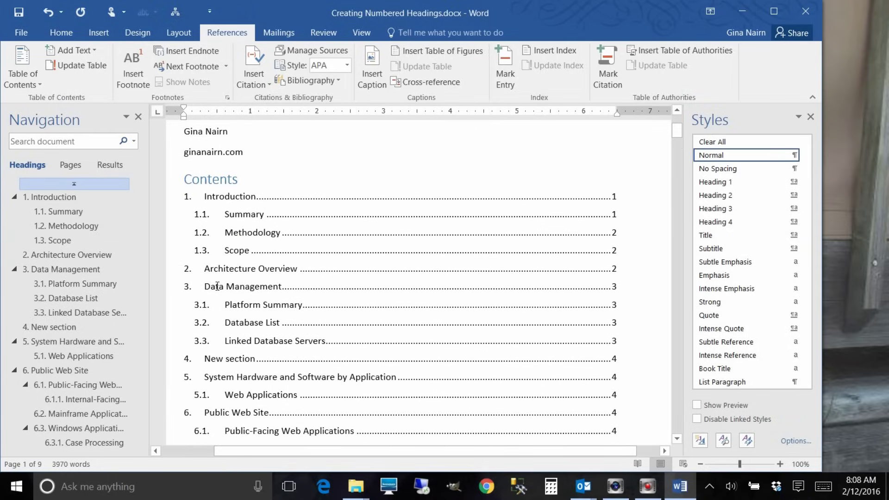
{"action": "scroll", "coordinate": [217, 286], "scroll_direction": "down", "scroll_amount": 4}
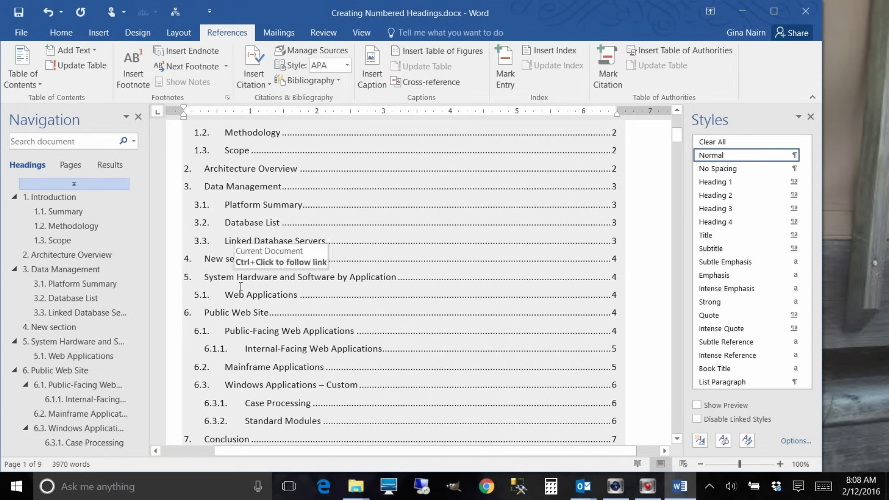
{"action": "scroll", "coordinate": [231, 266], "scroll_direction": "down", "scroll_amount": 4}
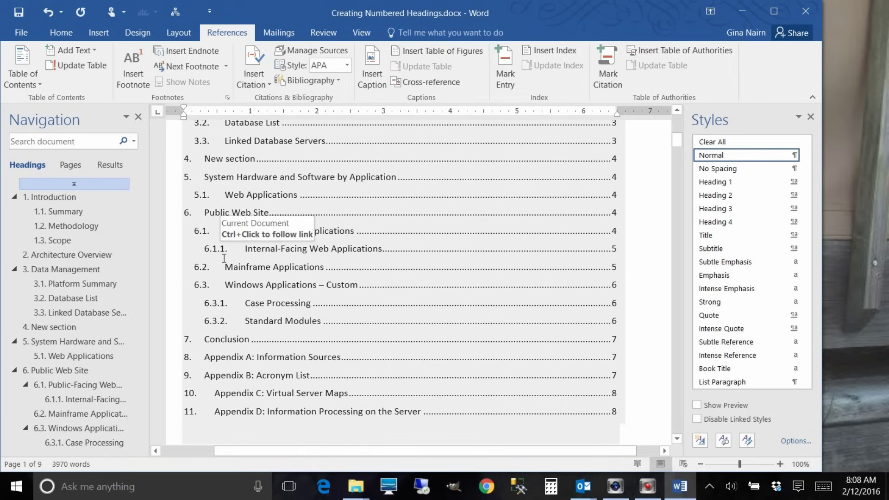
{"action": "scroll", "coordinate": [224, 259], "scroll_direction": "up", "scroll_amount": 6}
{"action": "scroll", "coordinate": [224, 258], "scroll_direction": "down", "scroll_amount": 8}
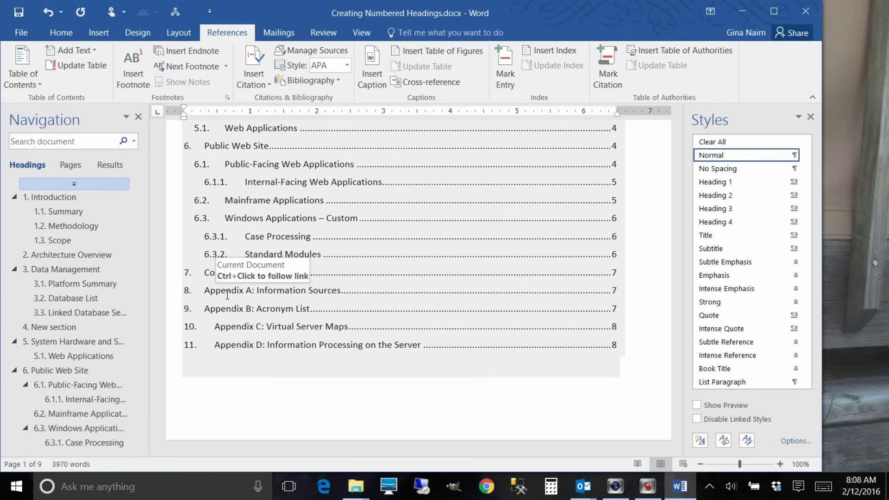
Step: Remove the automatic numbers from the Appendix A and Appendix B headings
{"action": "left_click", "coordinate": [226, 294], "text": "ctrl"}
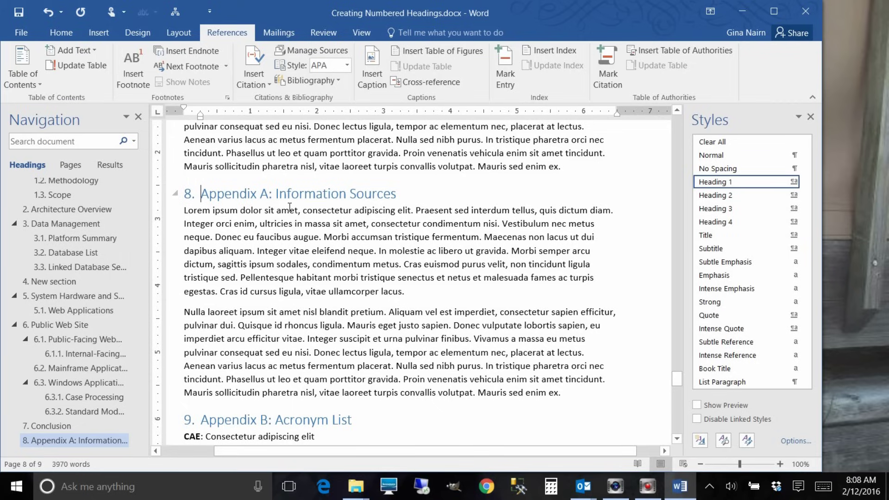
{"action": "key", "text": "BackSpace"}
{"action": "key", "text": "BackSpace"}
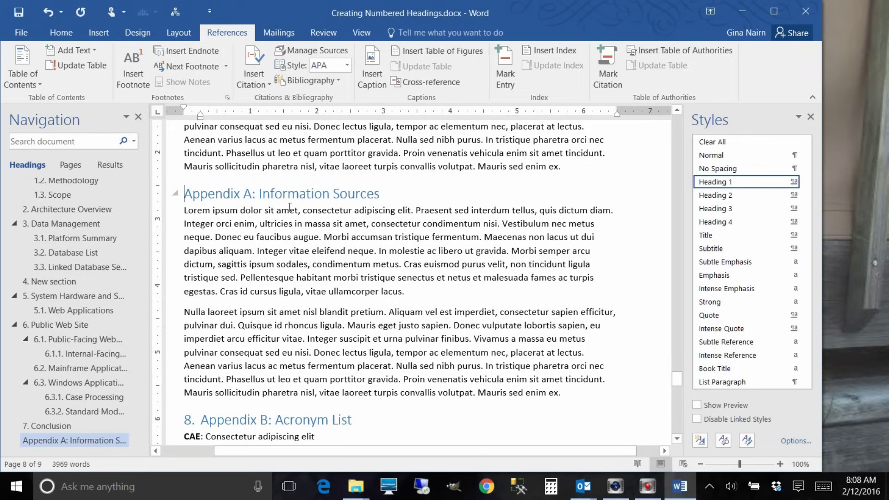
{"action": "scroll", "coordinate": [289, 207], "scroll_direction": "down", "scroll_amount": 3}
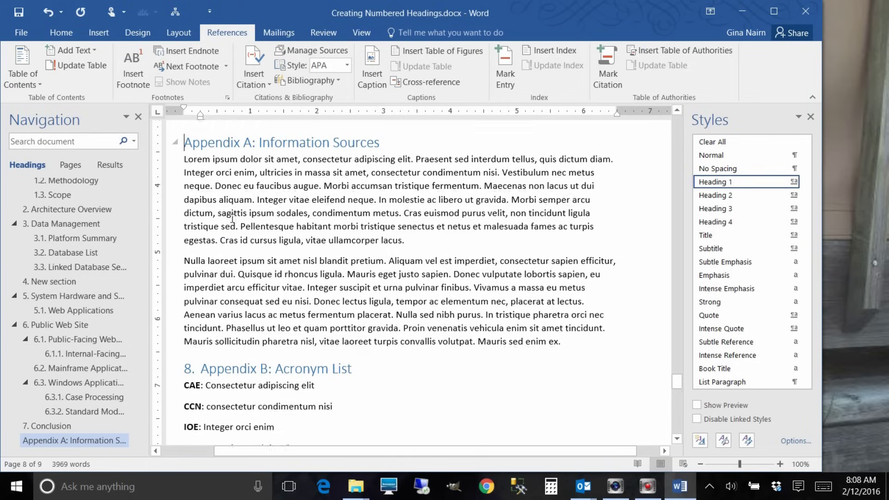
{"action": "left_click", "coordinate": [201, 287]}
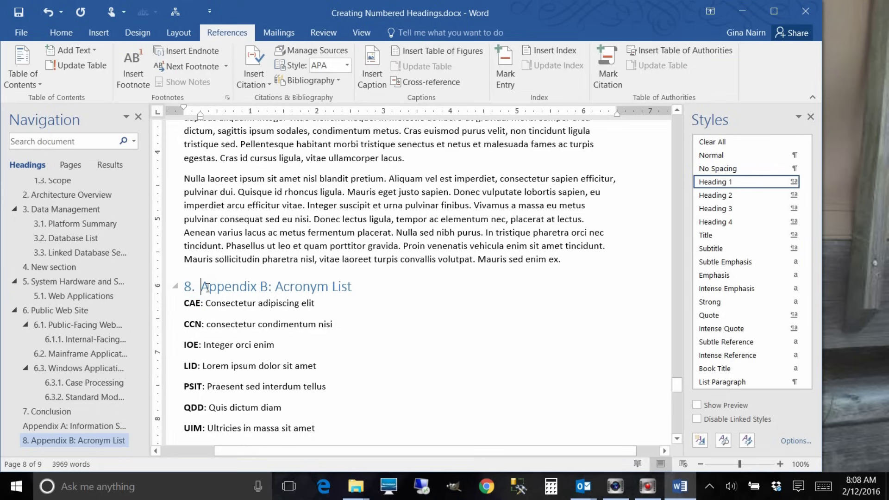
{"action": "key", "text": "BackSpace"}
{"action": "key", "text": "BackSpace"}
{"action": "scroll", "coordinate": [209, 287], "scroll_direction": "down", "scroll_amount": 10}
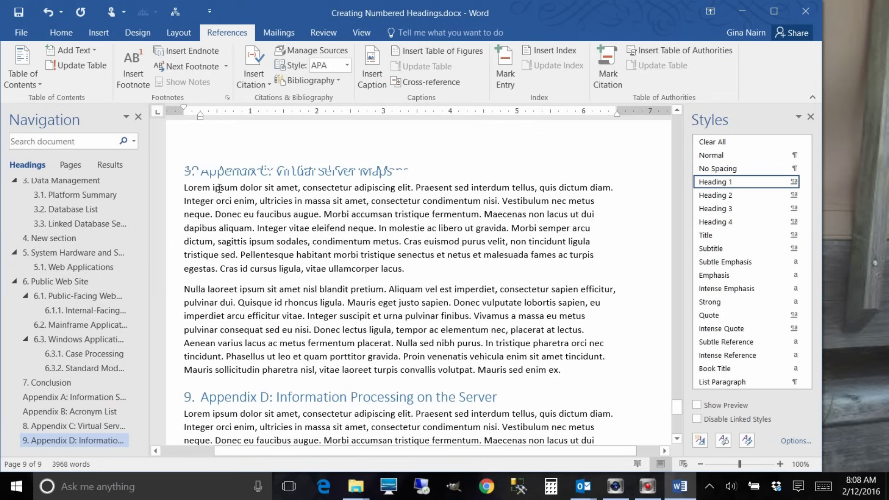
Step: Remove the automatic numbers from the Appendix C and Appendix D headings
{"action": "left_click", "coordinate": [201, 174]}
{"action": "key", "text": "BackSpace"}
{"action": "key", "text": "BackSpace"}
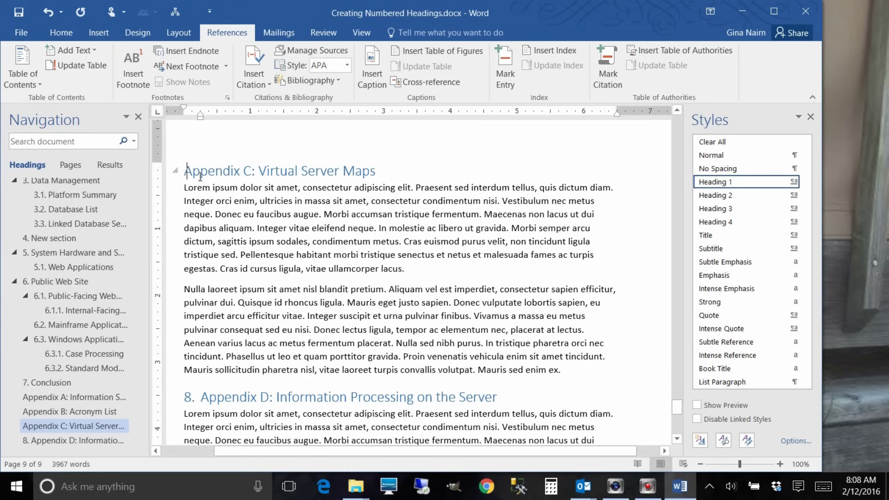
{"action": "scroll", "coordinate": [200, 176], "scroll_direction": "down", "scroll_amount": 3}
{"action": "left_click", "coordinate": [203, 266]}
{"action": "key", "text": "BackSpace"}
{"action": "key", "text": "BackSpace"}
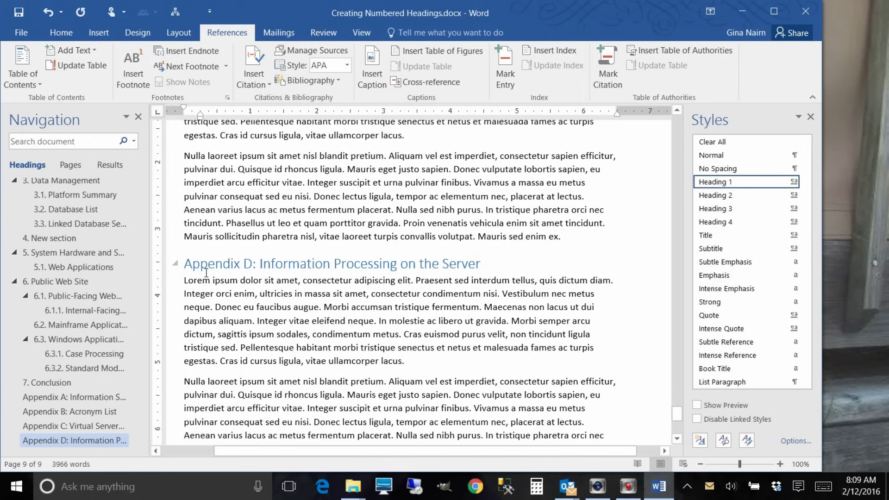
{"action": "scroll", "coordinate": [206, 272], "scroll_direction": "down", "scroll_amount": 3}
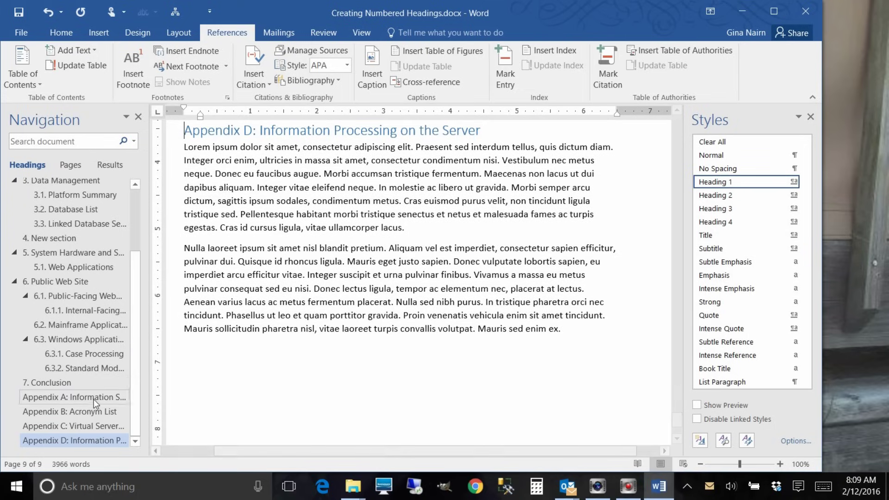
{"action": "scroll", "coordinate": [135, 321], "scroll_direction": "up", "scroll_amount": 3}
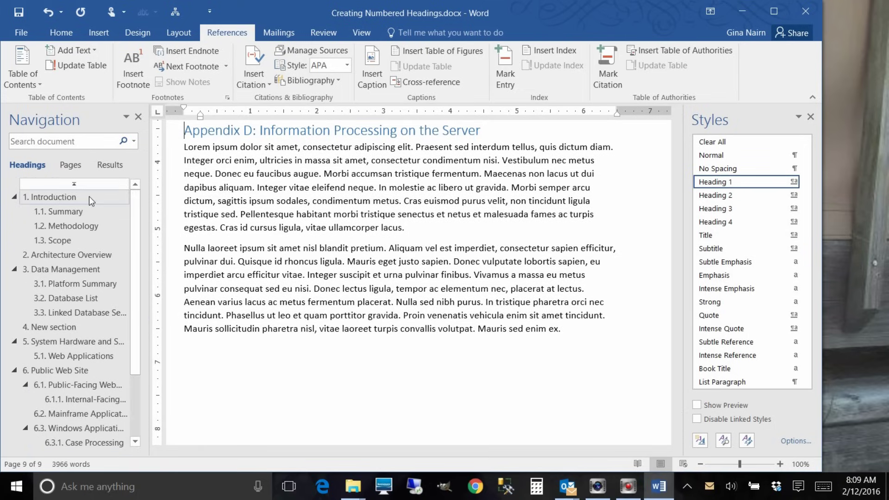
{"action": "left_click", "coordinate": [74, 184]}
Step: Update the entire table of contents so Appendix A–D show unnumbered on pages 8–9
{"action": "scroll", "coordinate": [354, 308], "scroll_direction": "down", "scroll_amount": 10}
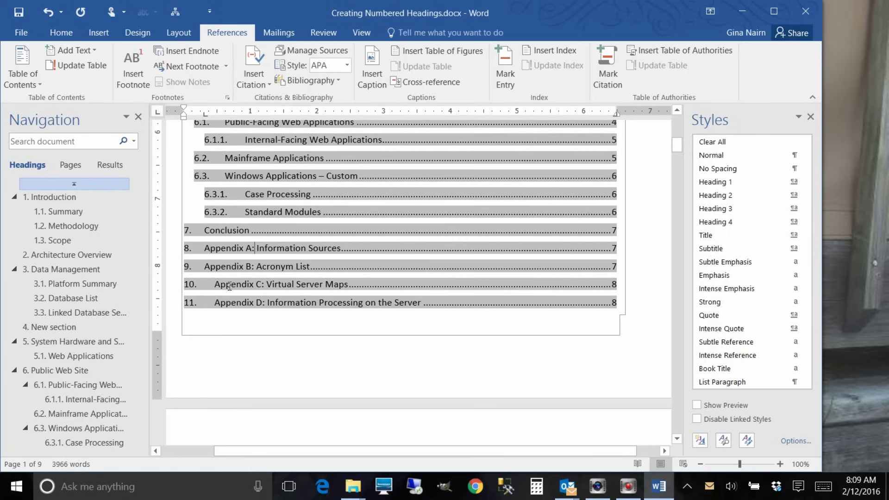
{"action": "right_click", "coordinate": [236, 249]}
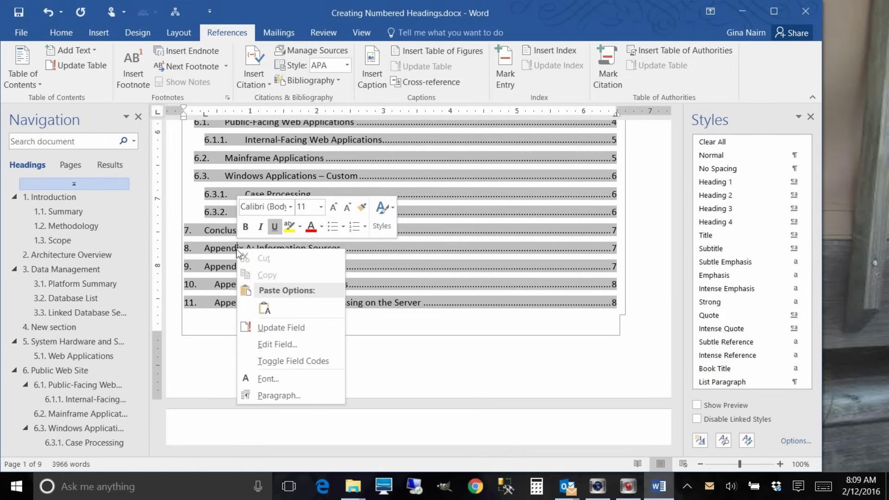
{"action": "left_click", "coordinate": [271, 333]}
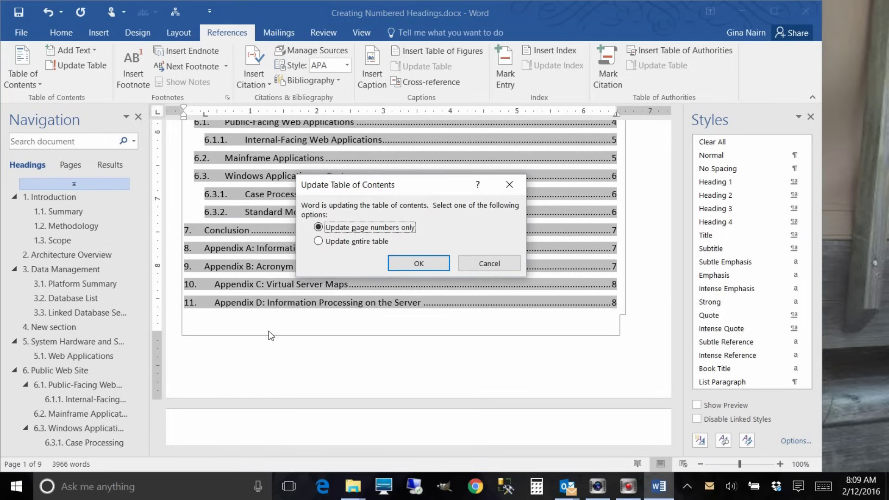
{"action": "left_click", "coordinate": [337, 243]}
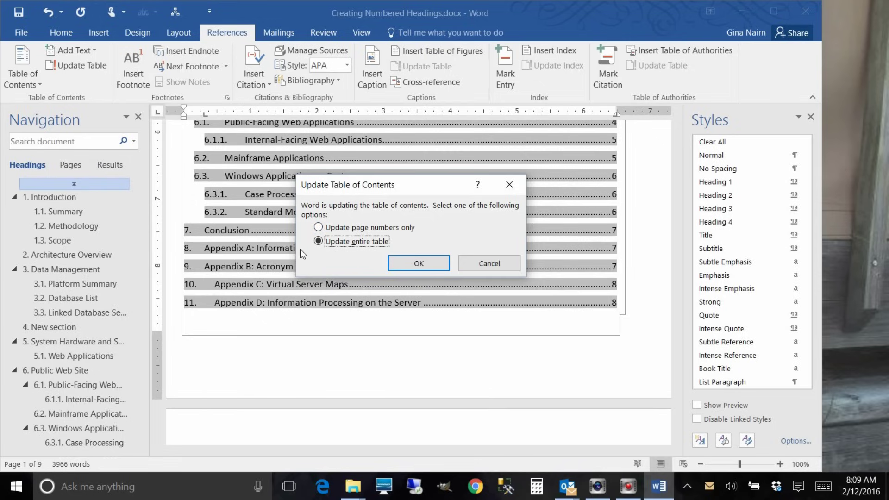
{"action": "left_click", "coordinate": [410, 263]}
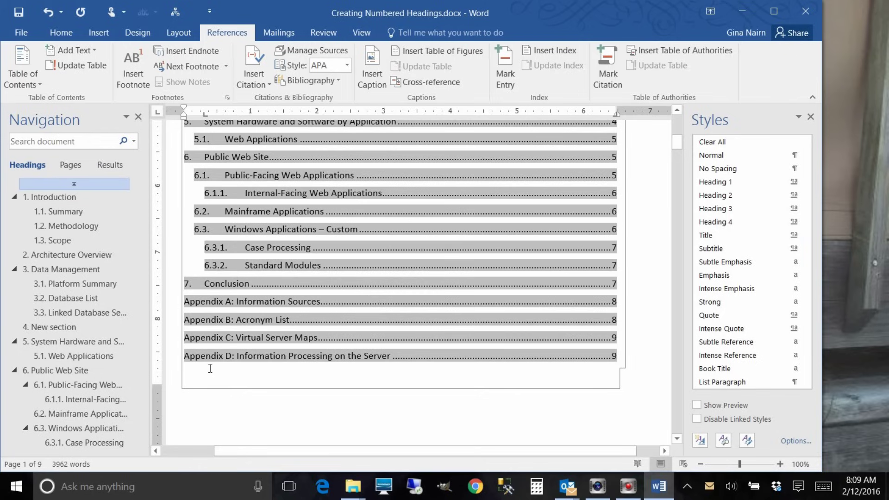
{"action": "left_click", "coordinate": [238, 423]}
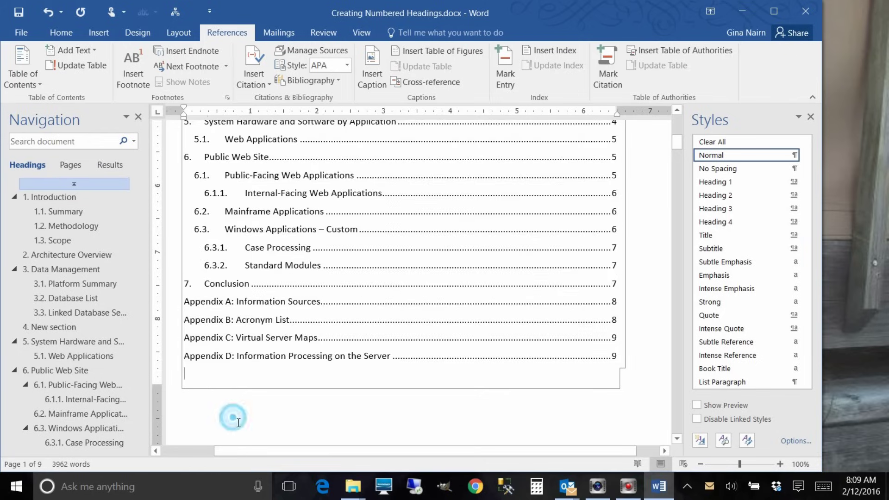